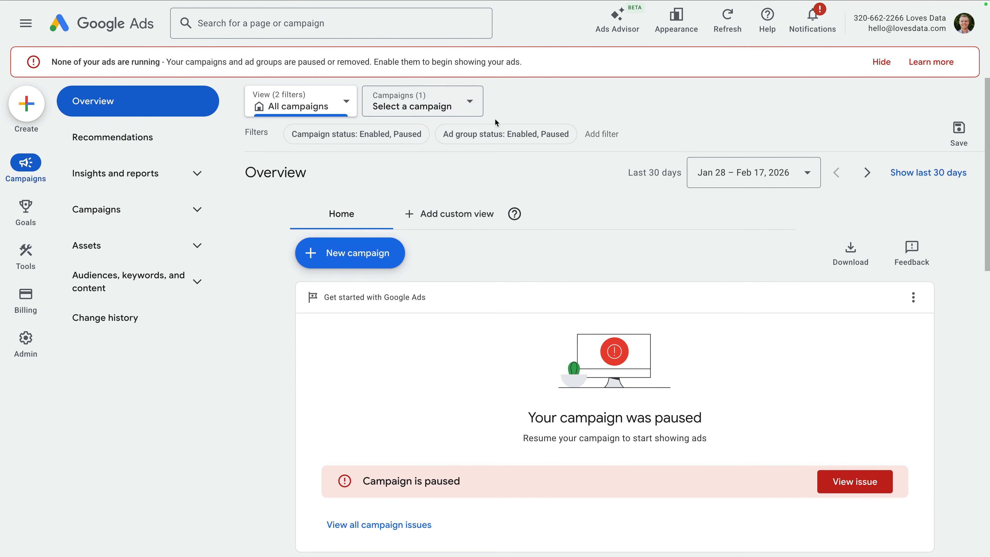
Step: Look through the campaign type options available for filtering the overview, without applying any
left_click(594, 136)
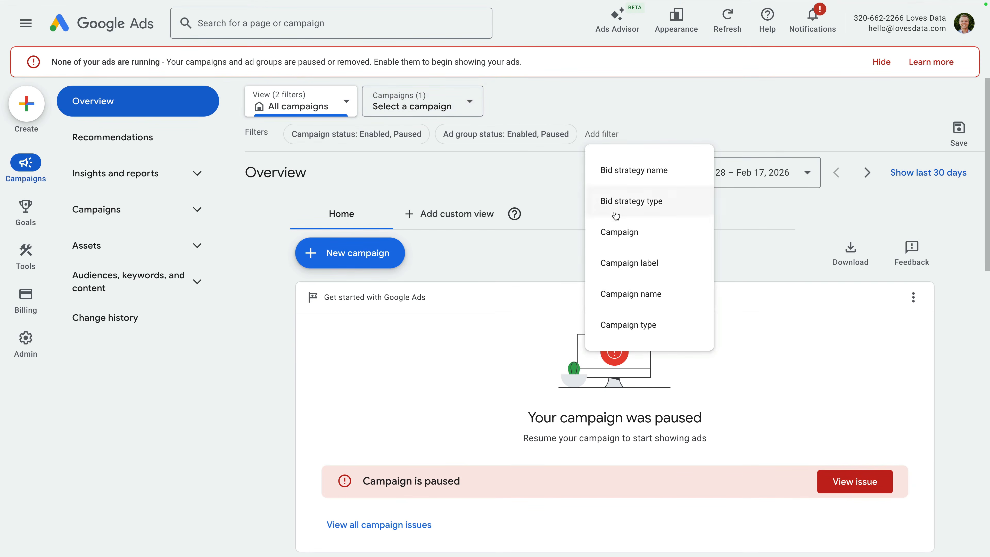
left_click(657, 326)
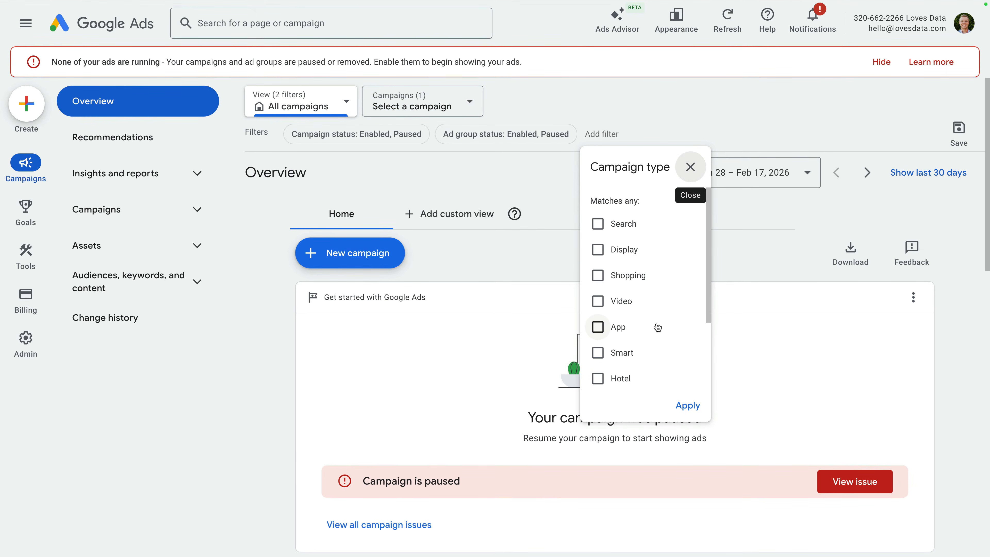
left_click(500, 176)
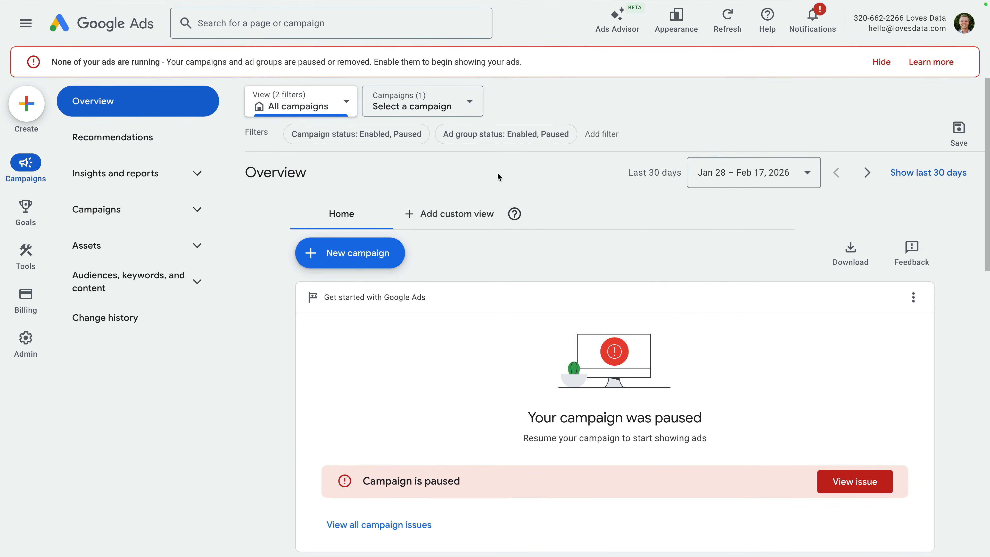
Step: View the overview of the Search | GA Glossary campaign, return to all campaigns and check the campaign selector
left_click(422, 103)
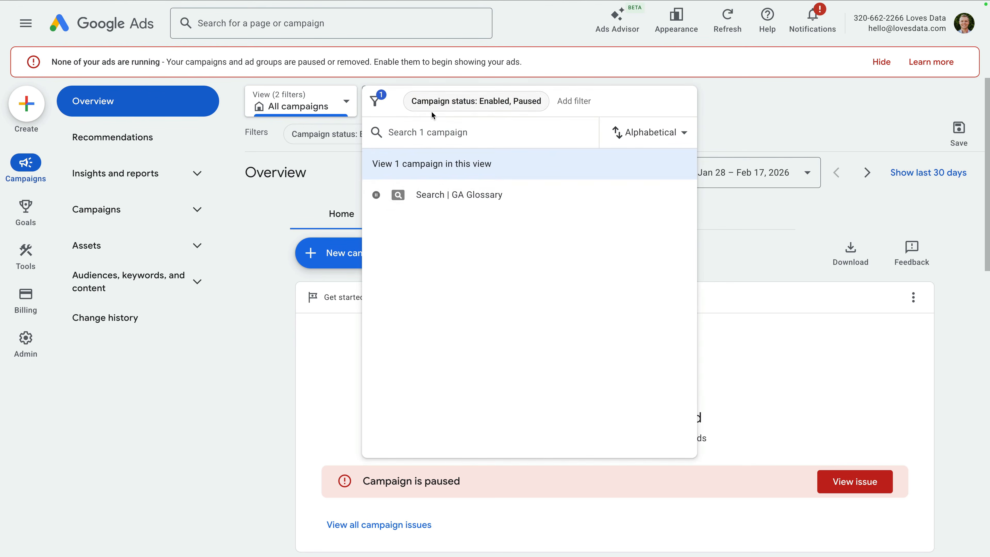
left_click(518, 199)
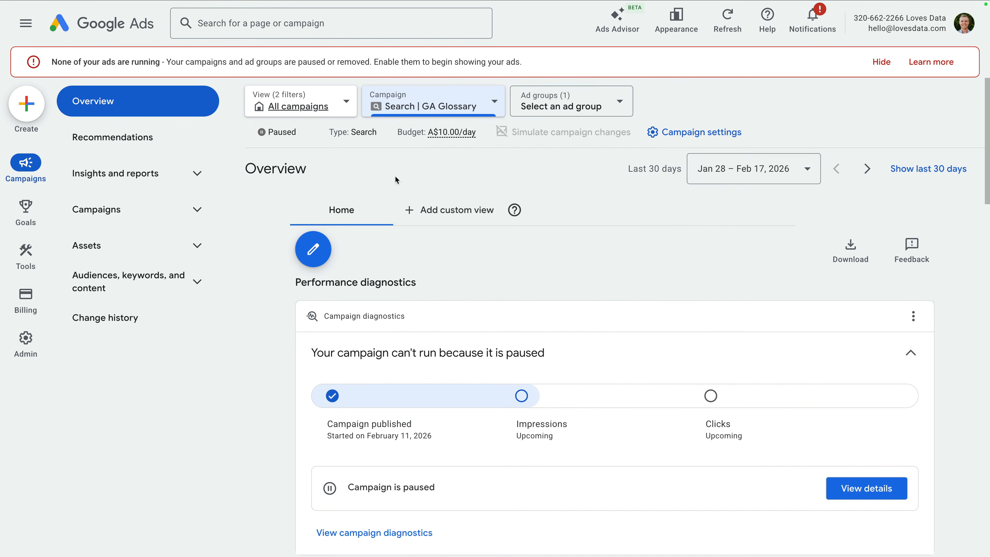
left_click(301, 112)
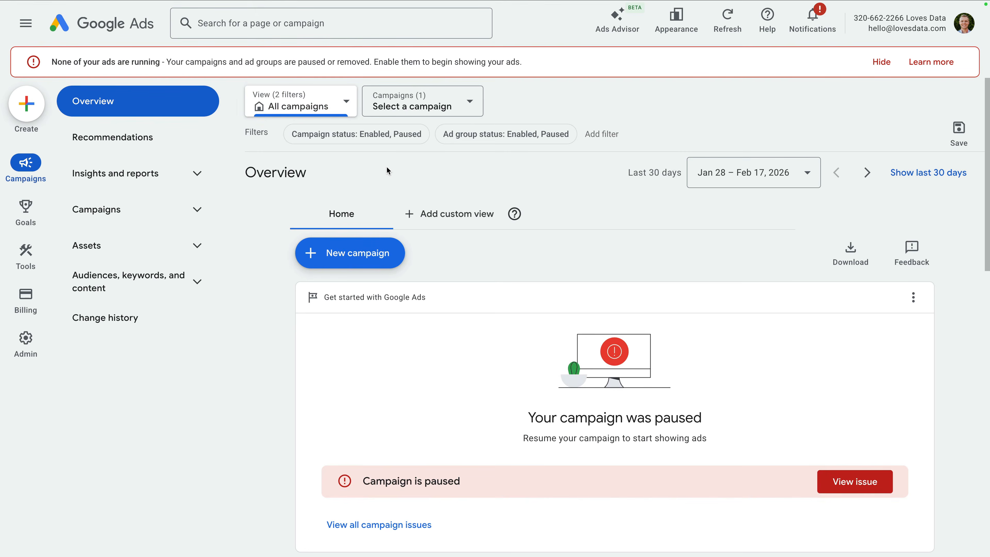
left_click(431, 110)
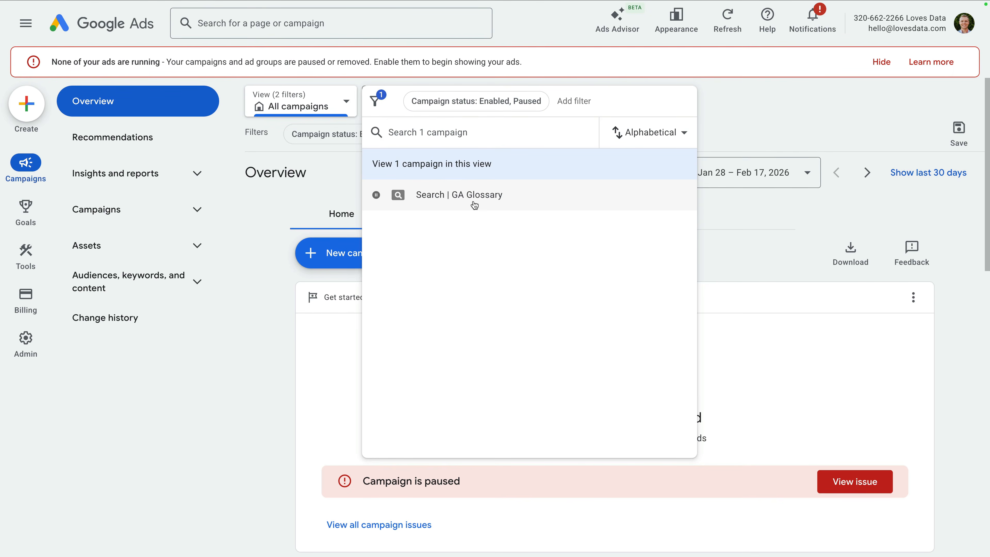
left_click(347, 166)
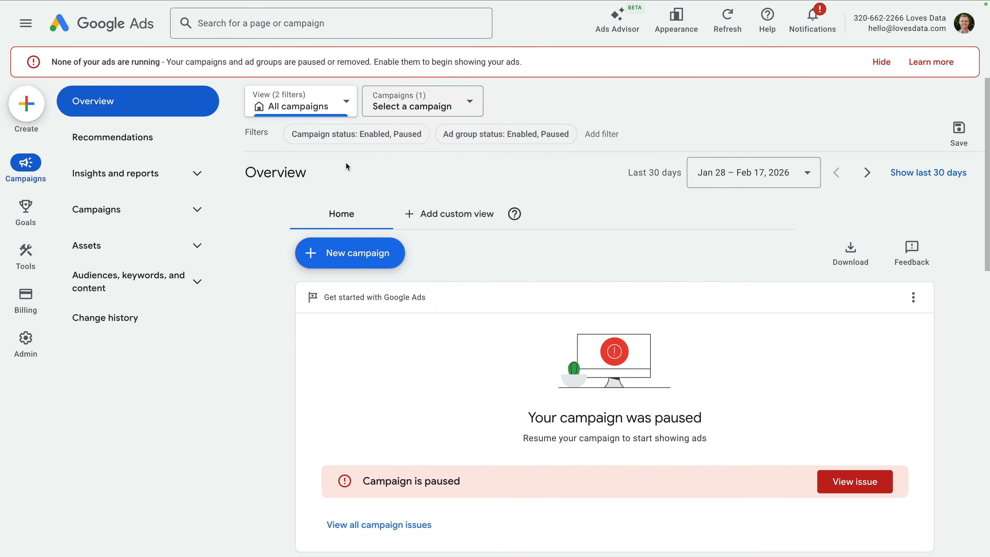
Step: Create a custom overview view named Campaigns, skipping the introduction
left_click(475, 223)
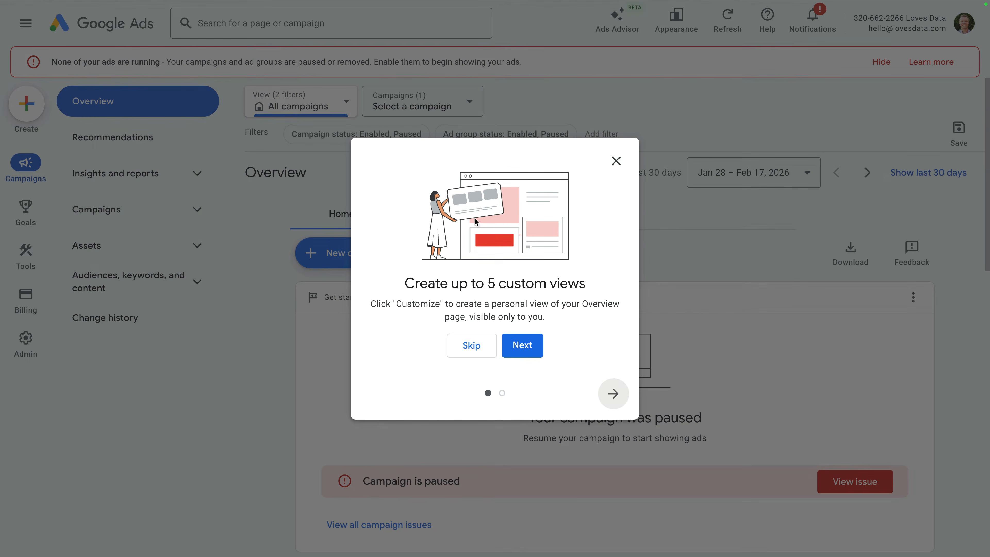
left_click(472, 345)
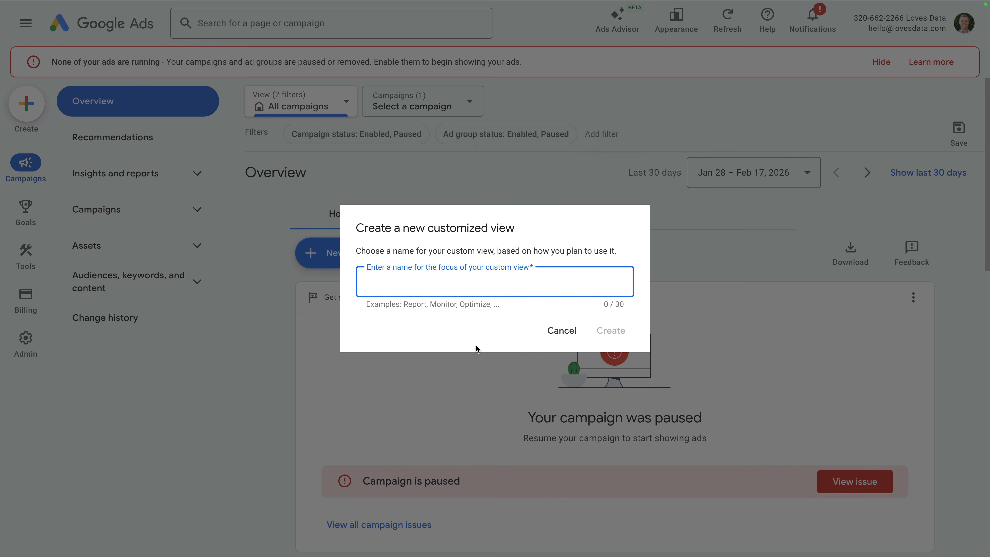
type("Campaigns")
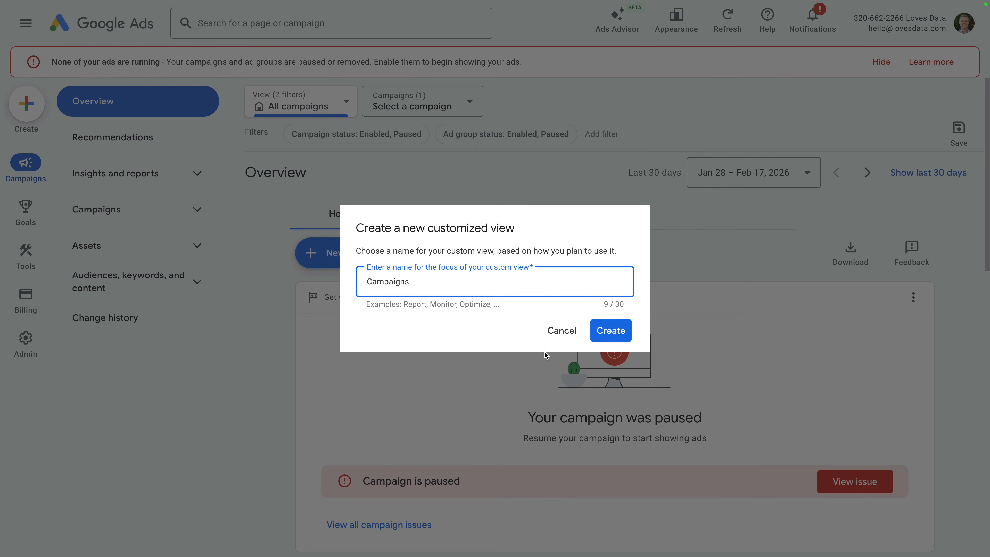
left_click(601, 336)
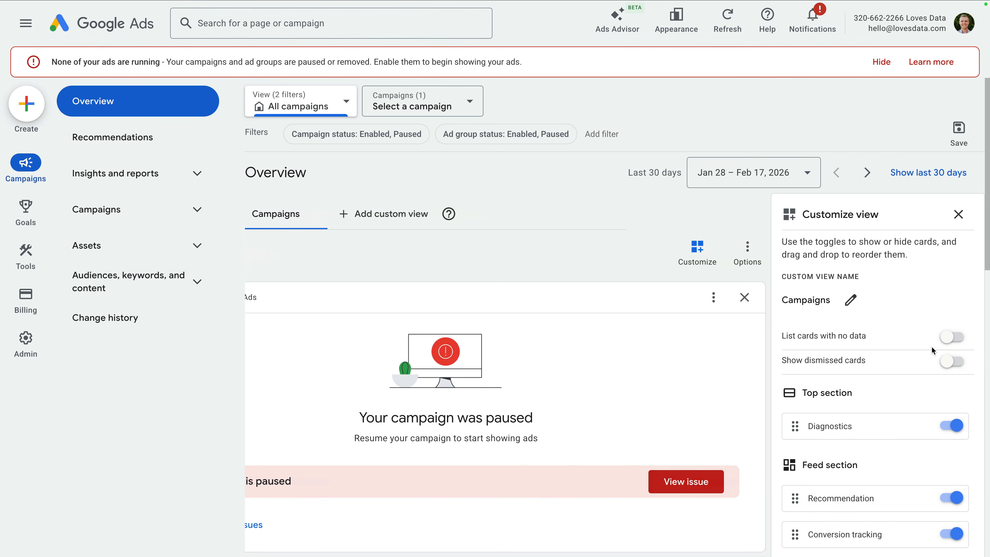
Step: Include cards with no data in the custom view's card list and hide the Diagnostics card
left_click(950, 345)
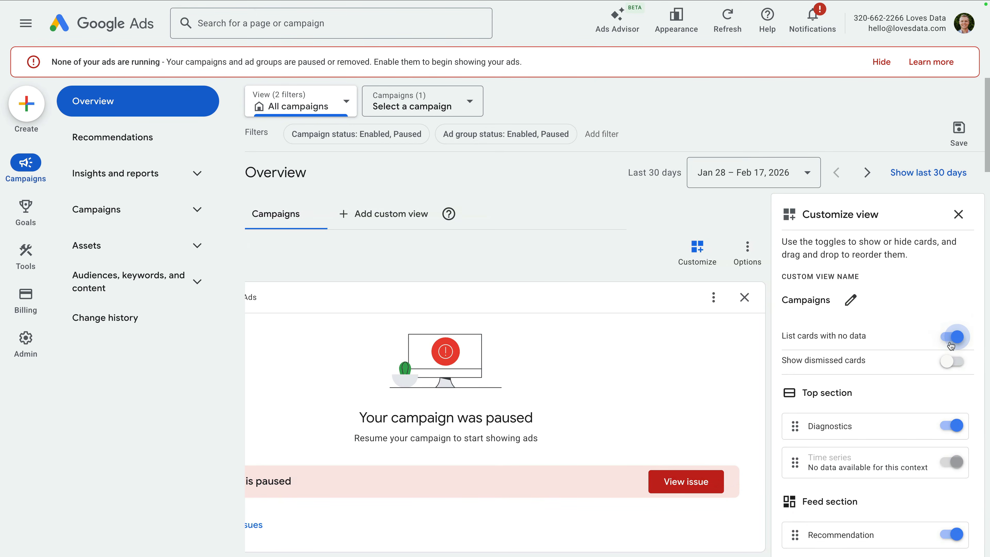
scroll(913, 393, "down", 1)
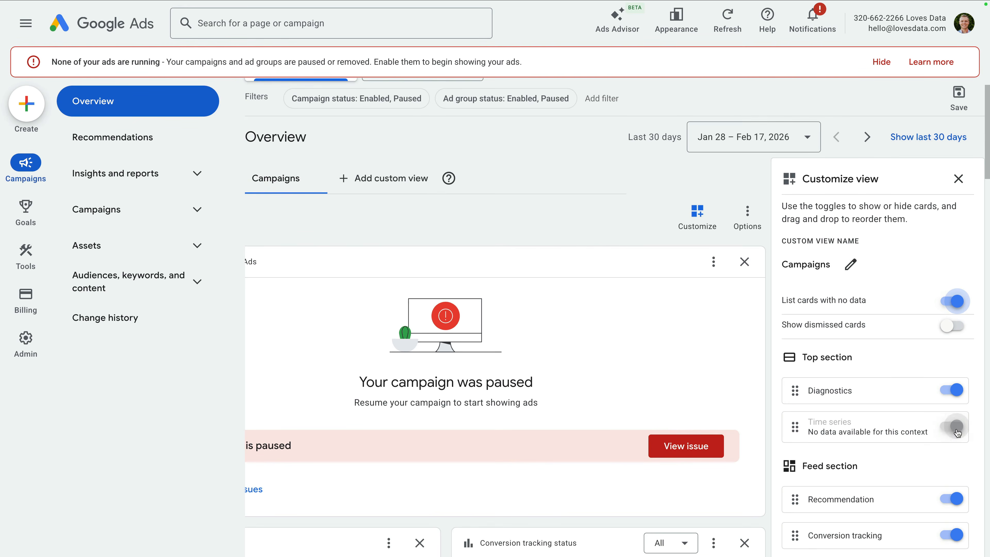
left_click(955, 391)
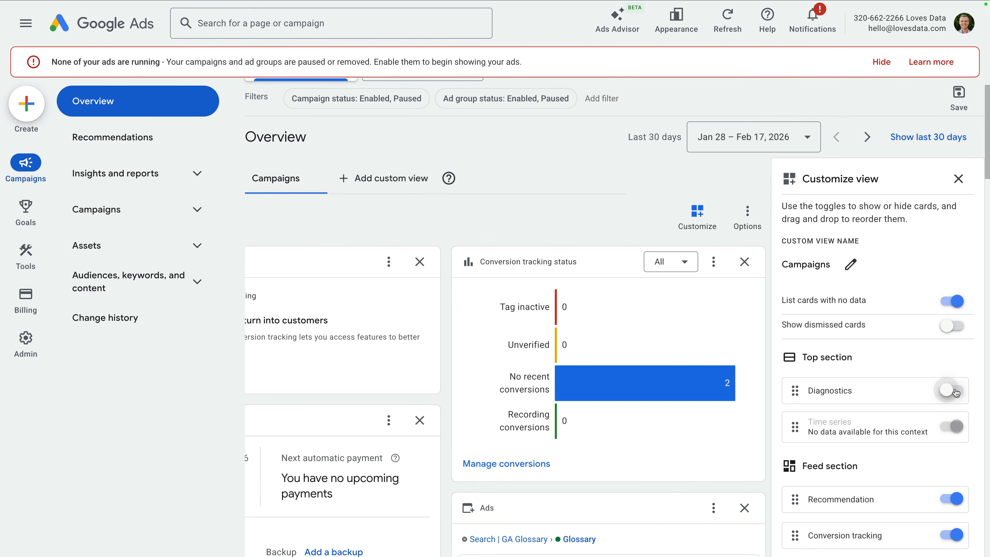
Step: Hide the Recommendation, Billing, Ads and Expert Help cards from the feed section and finish customizing the view
scroll(928, 458, "down", 3)
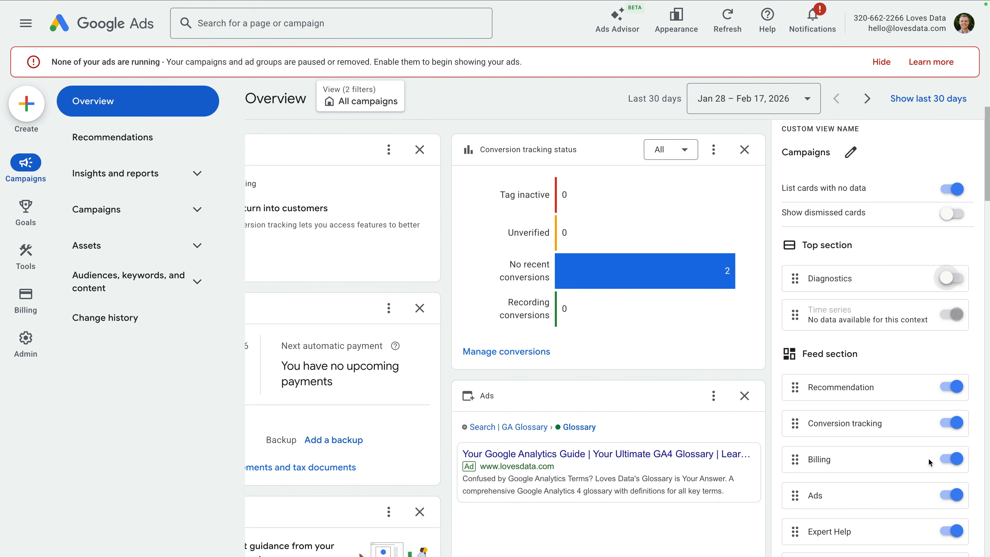
scroll(928, 458, "down", 2)
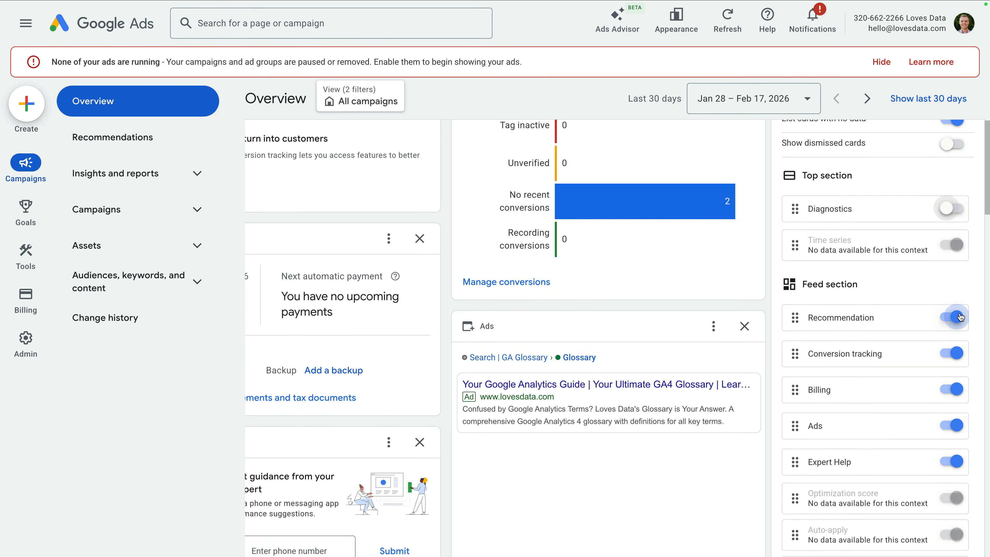
left_click(958, 317)
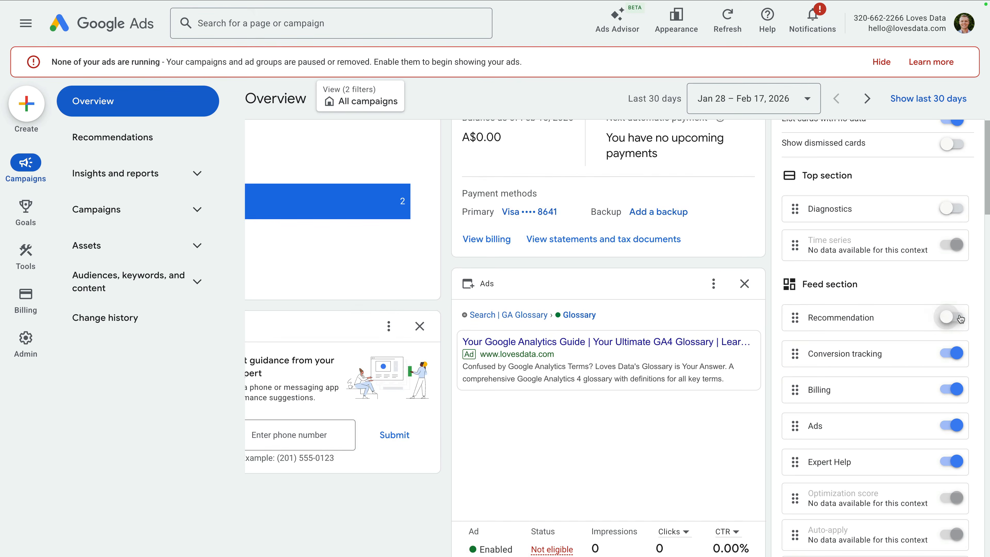
left_click(952, 389)
left_click(954, 421)
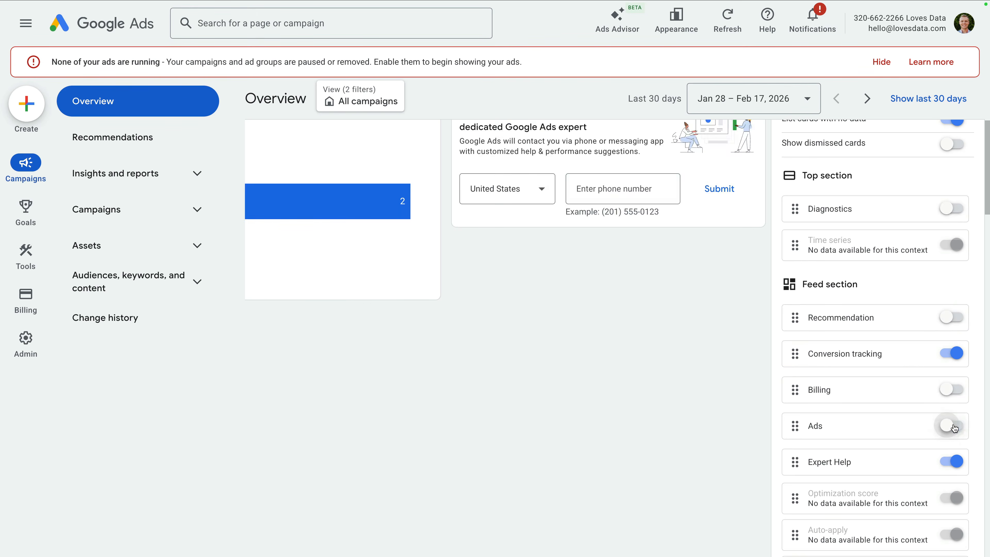
left_click(954, 463)
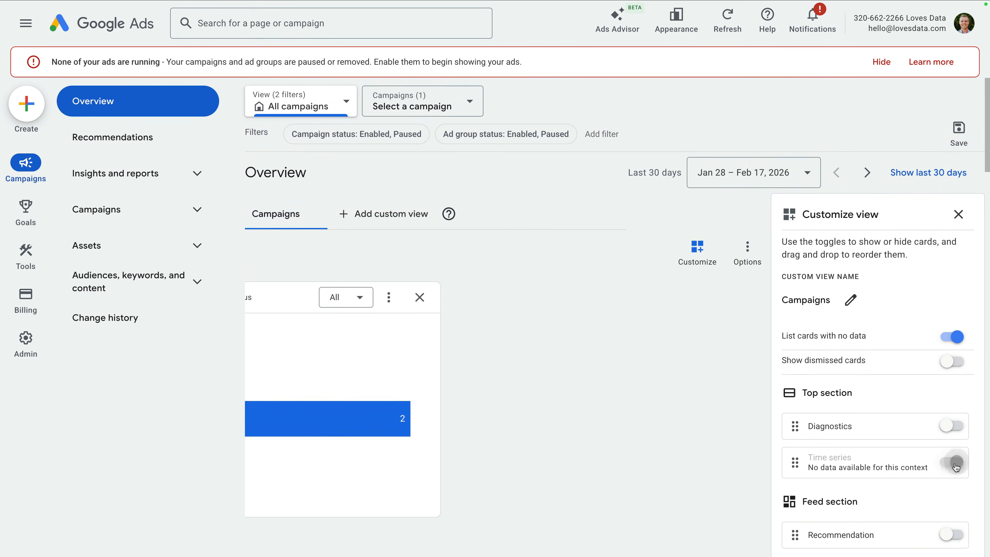
left_click(957, 214)
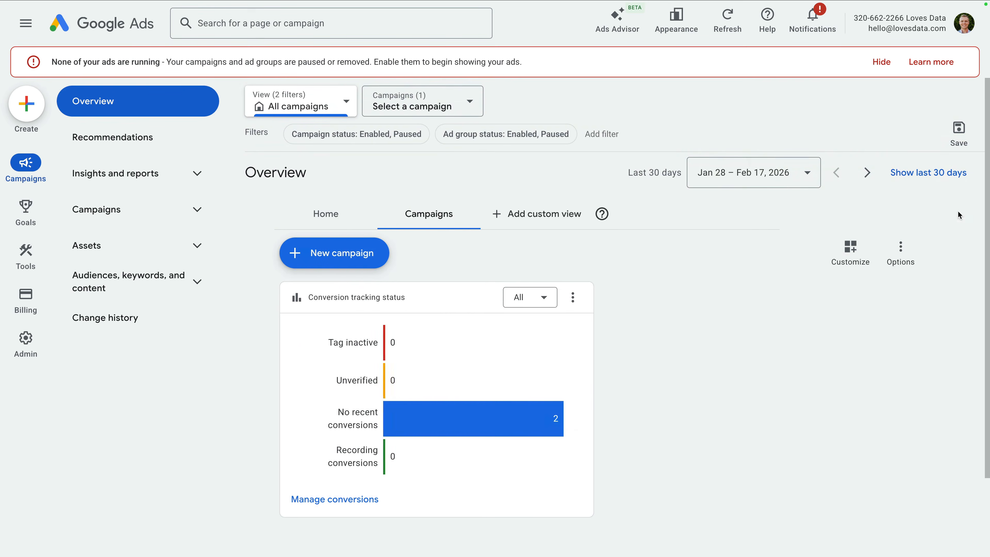
Step: Open the Search | GA Glossary campaign from the campaigns list and go into its Glossary ad group
mouse_move(570, 334)
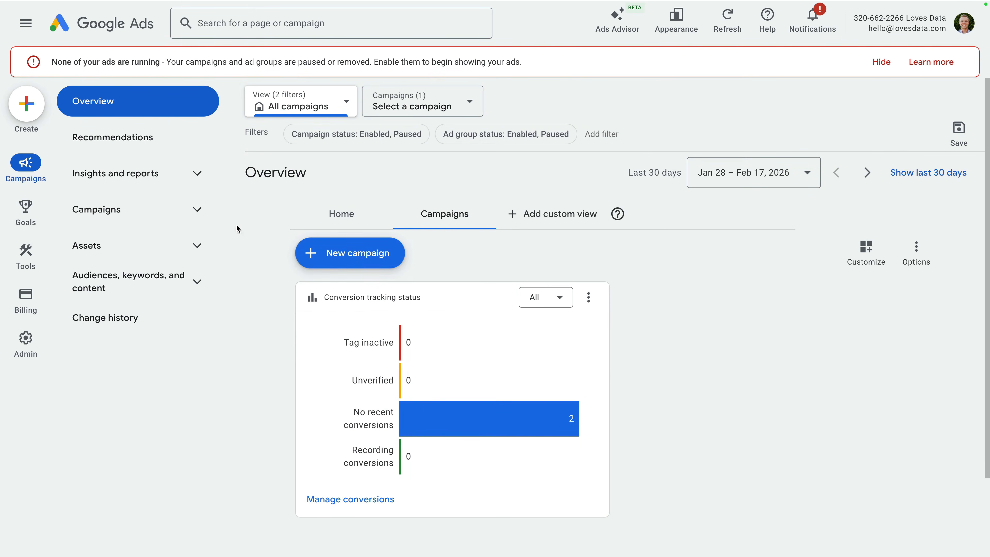
left_click(191, 212)
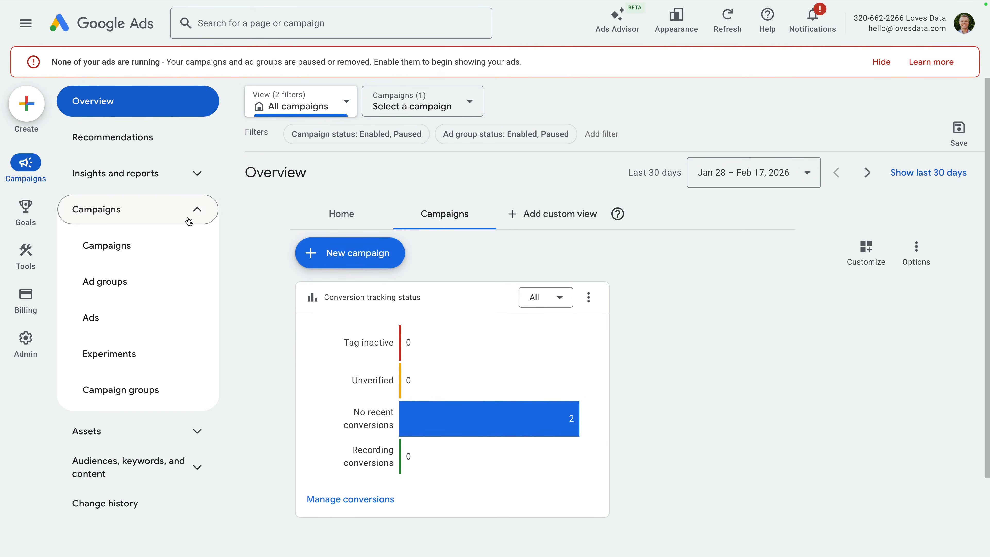
left_click(173, 245)
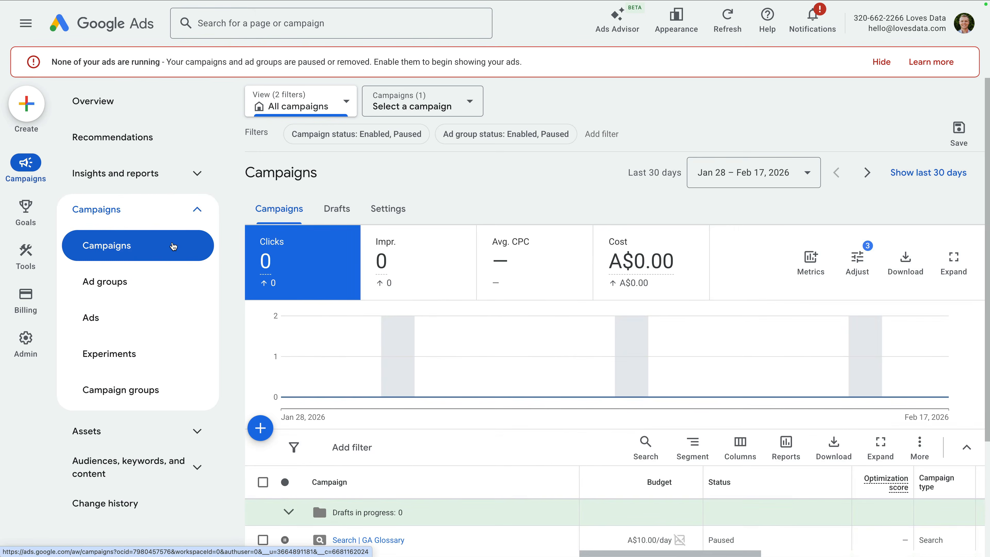
scroll(367, 331, "down", 3)
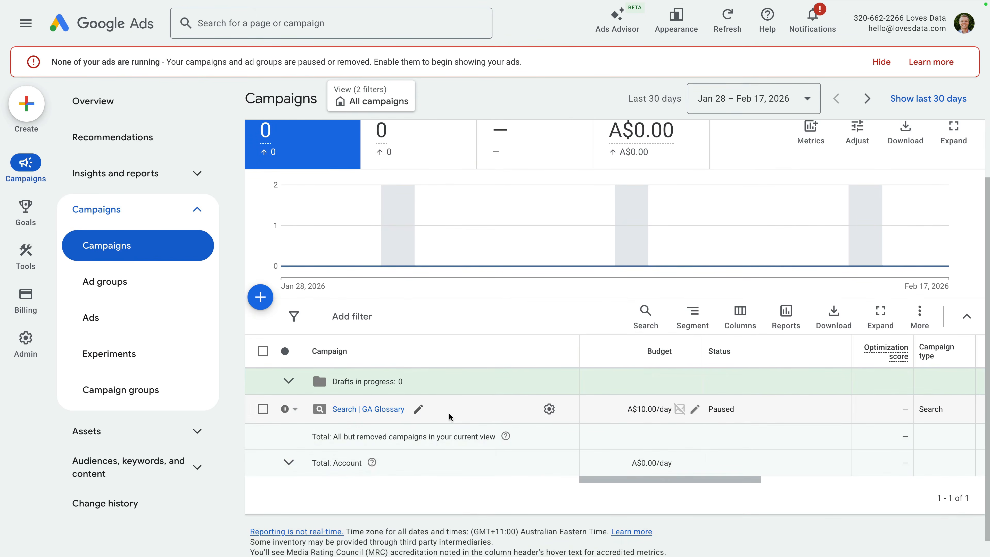
left_click(371, 408)
scroll(448, 417, "down", 2)
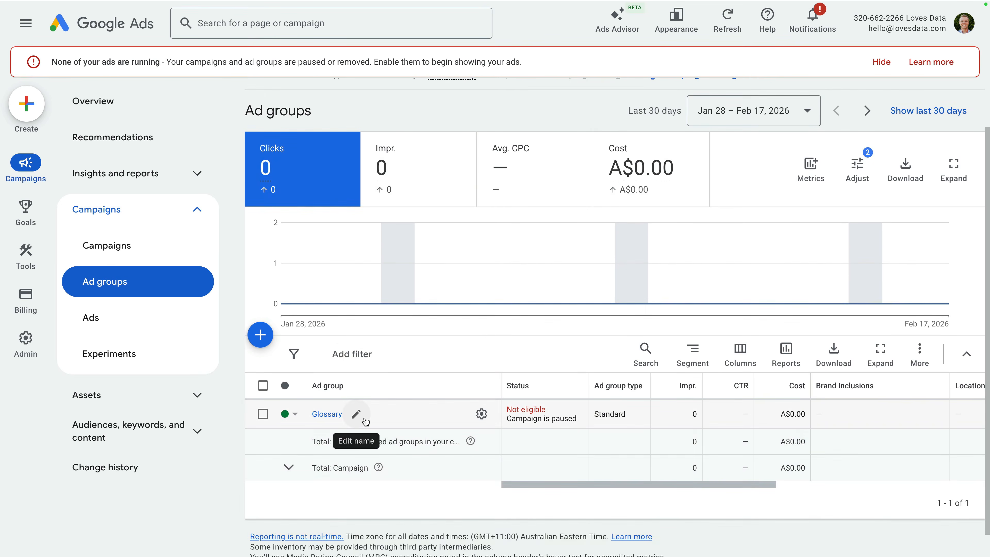
left_click(326, 415)
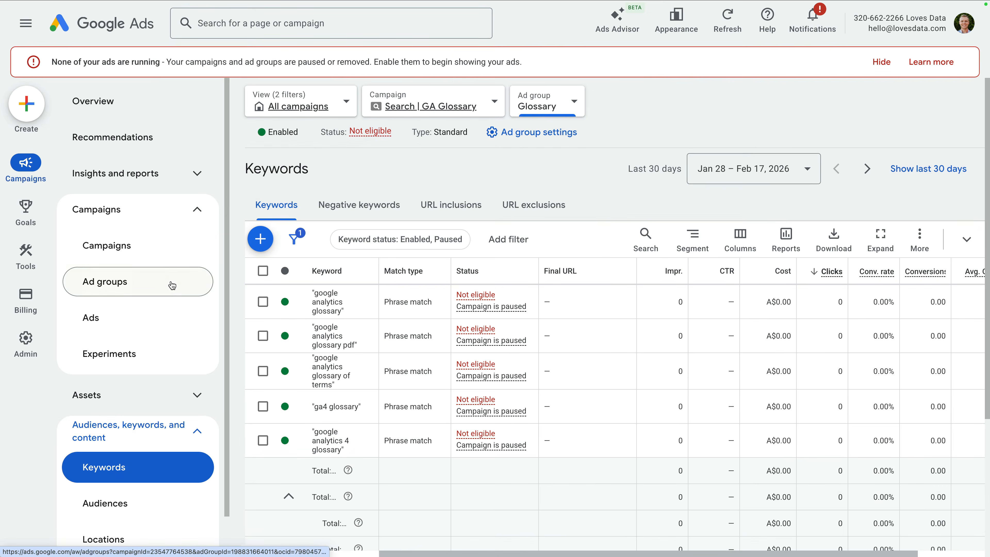
Step: Review the Glossary ad group's ads and return to its keywords
left_click(156, 321)
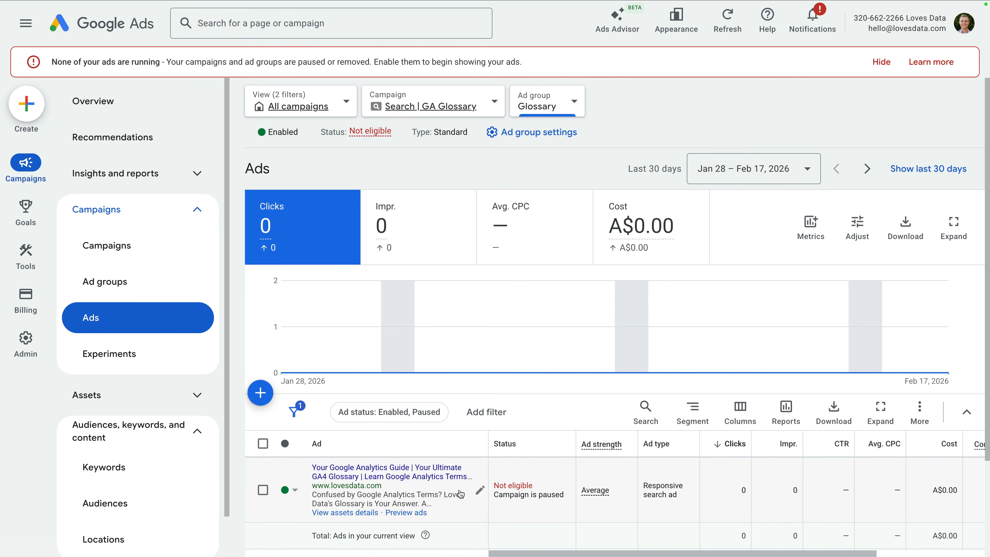
scroll(193, 392, "down", 1)
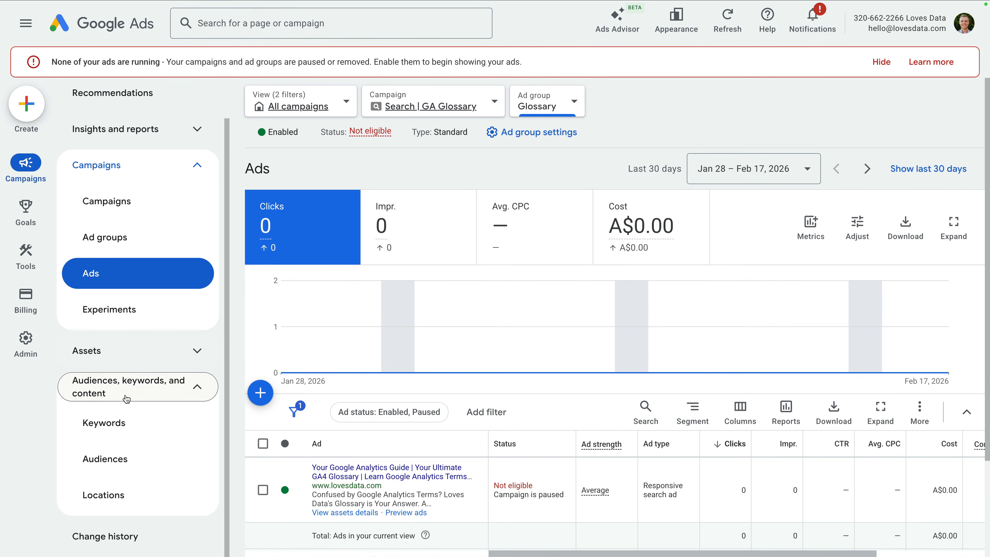
left_click(125, 425)
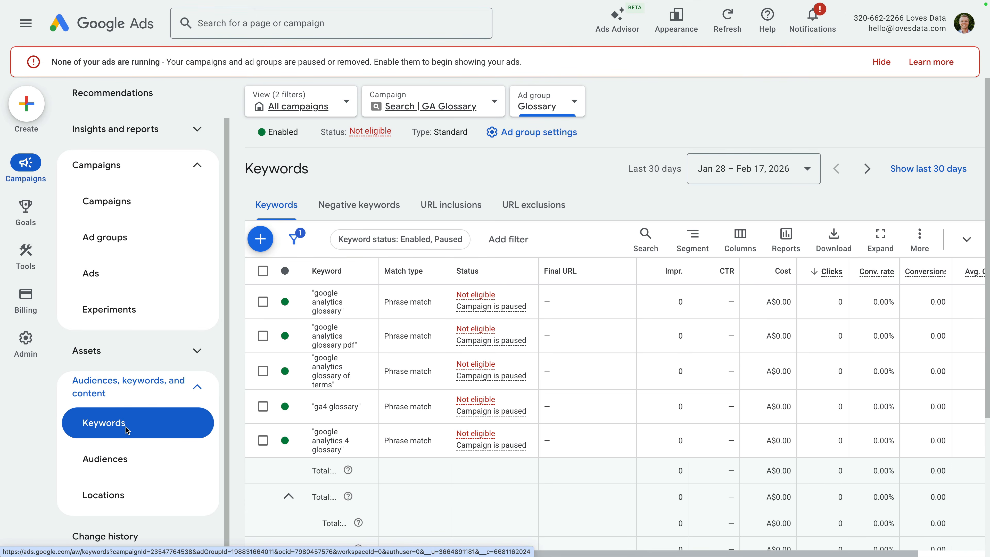
Step: Open Keyword Planner from the planning tools and start discovering new keywords
mouse_move(32, 265)
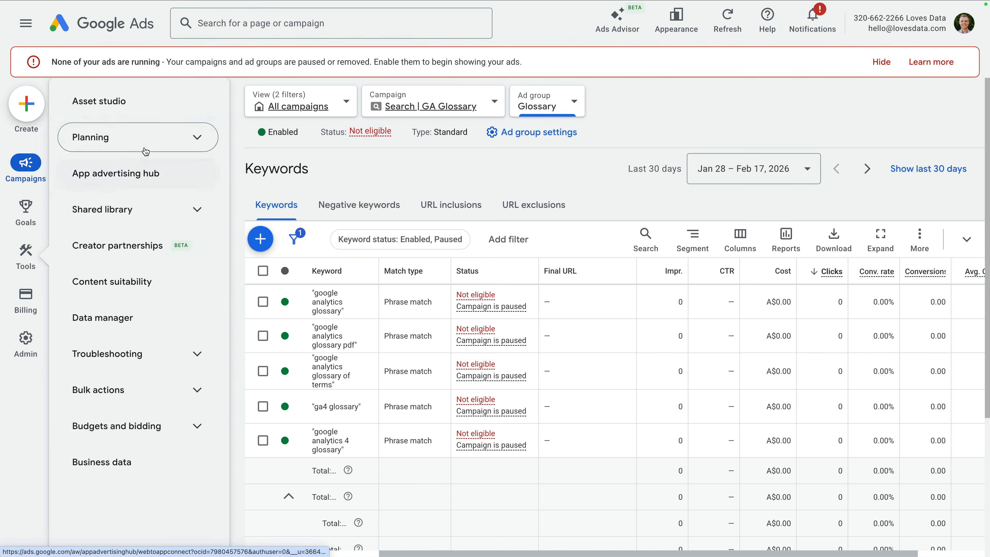
left_click(154, 145)
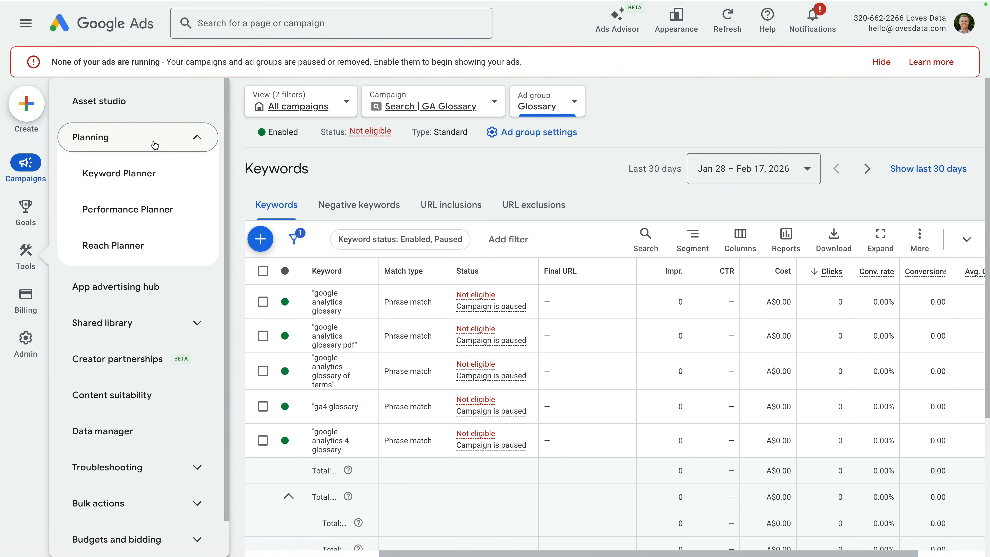
left_click(160, 176)
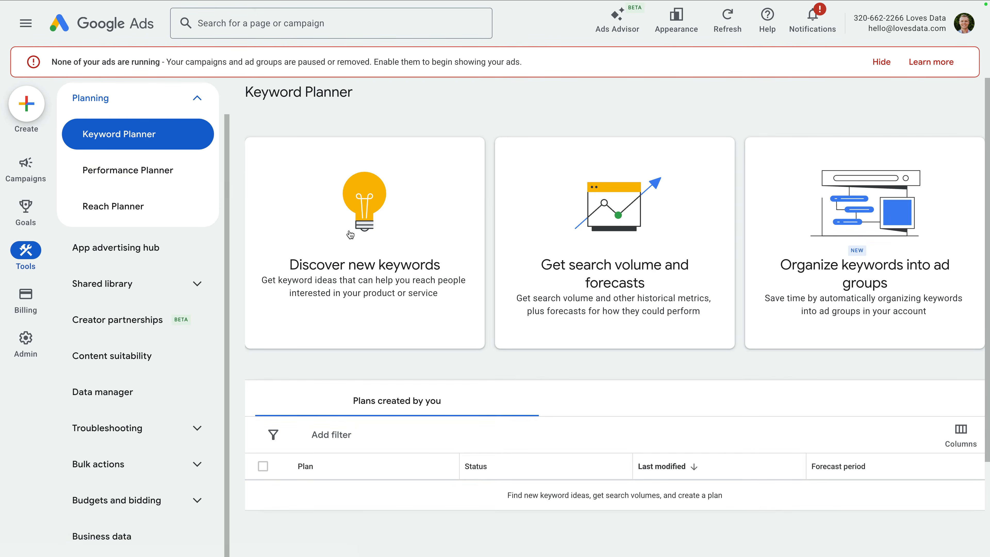
left_click(350, 234)
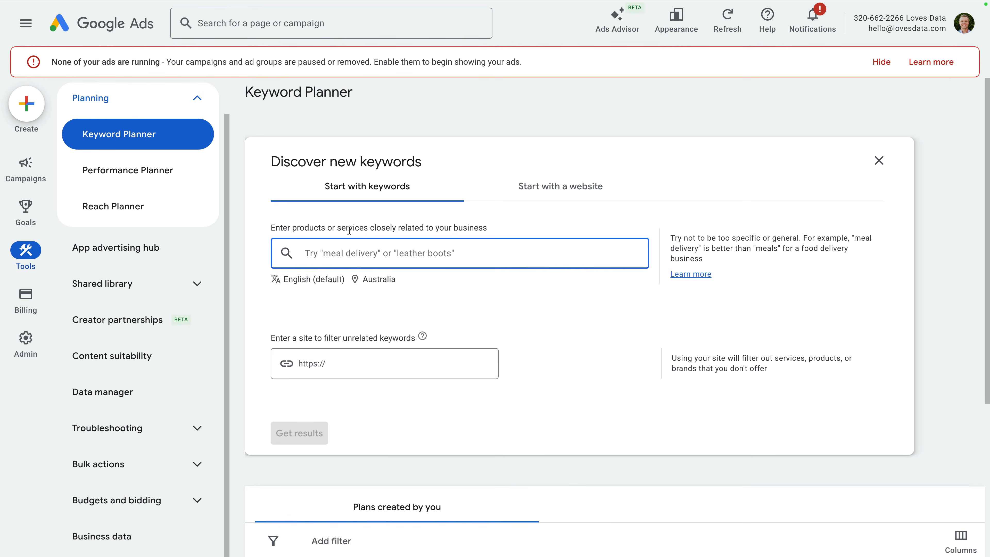
Step: Get keyword ideas for "google analytics terminology" and hide the keyword refinement suggestions
type("google analytics term")
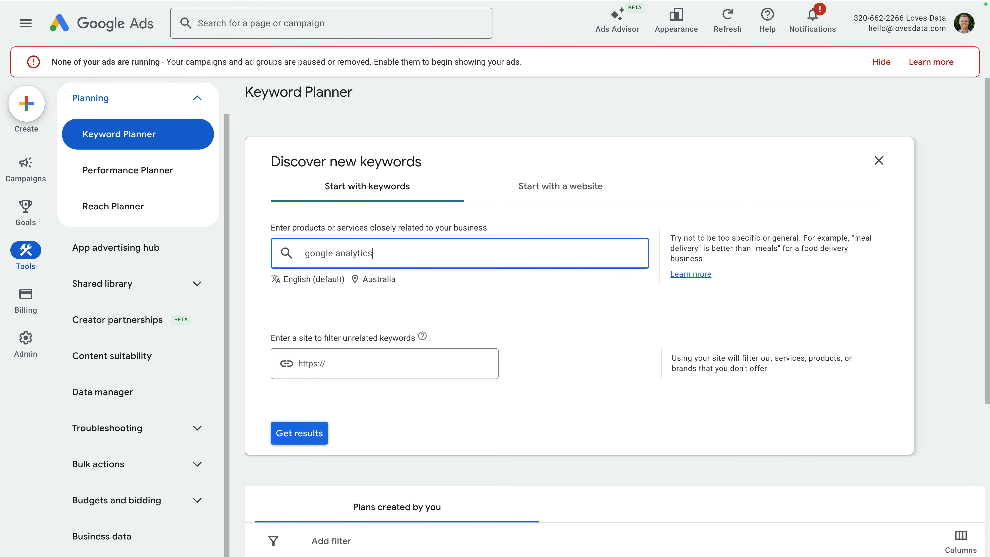
type("inology")
key("Return")
left_click(284, 436)
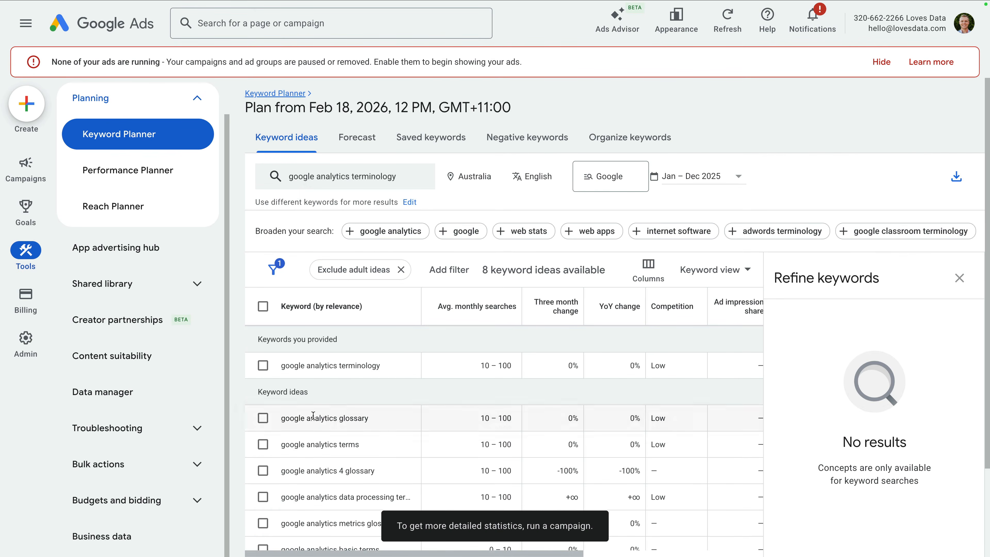
left_click(959, 277)
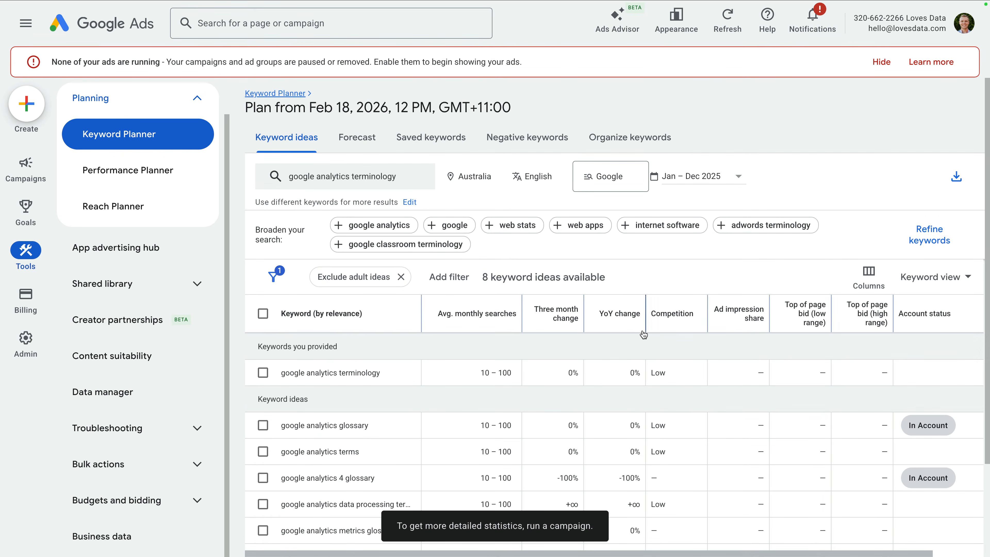
Step: Select the keywords google analytics terminology, google analytics terms, google analytics basic terms and google analytics glossary of terms
scroll(645, 335, "down", 2)
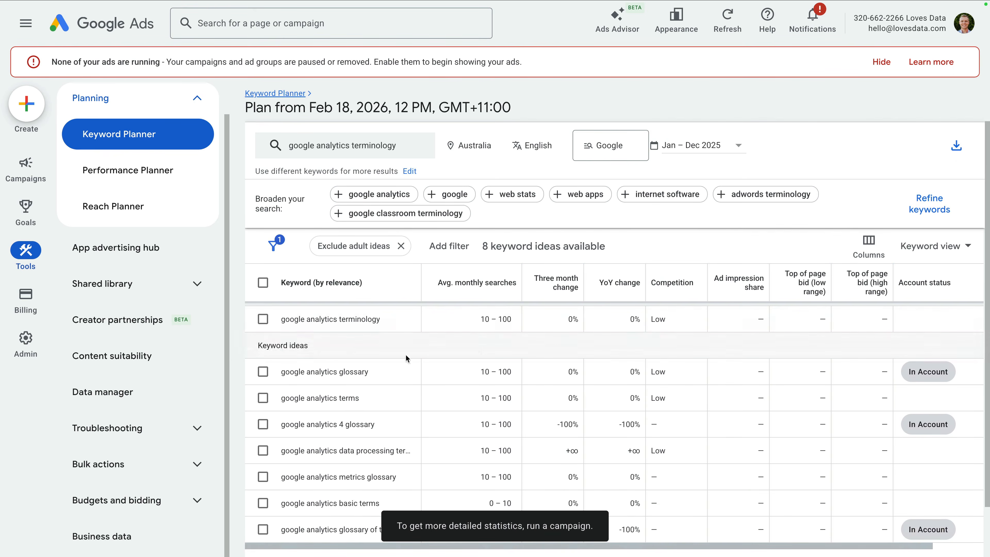
left_click(263, 319)
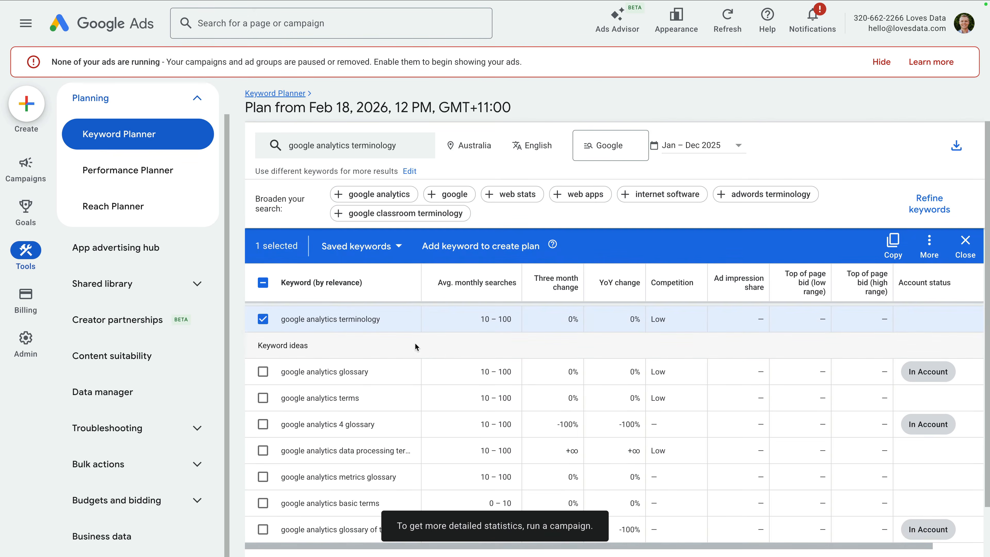
scroll(436, 350, "down", 1)
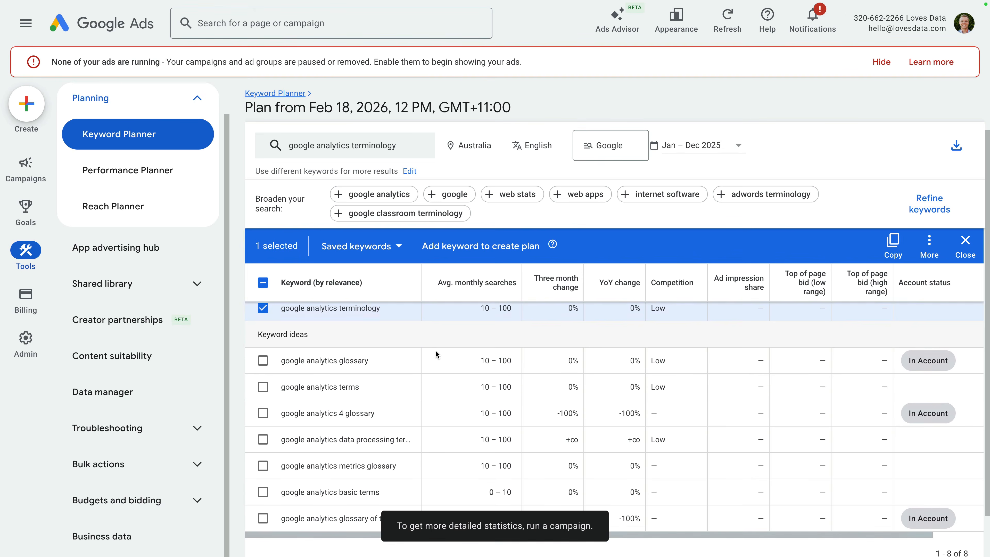
scroll(435, 350, "down", 1)
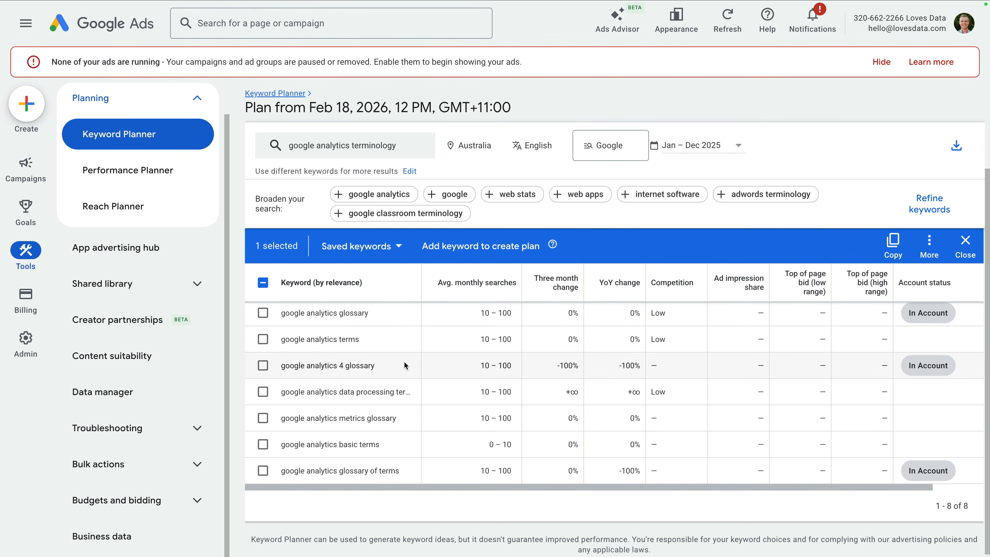
left_click(262, 340)
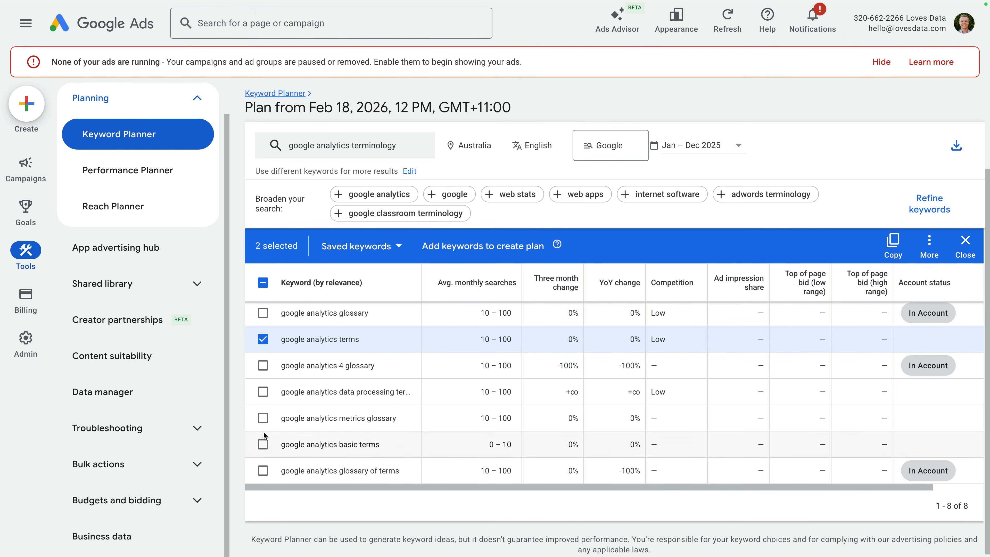
left_click(263, 445)
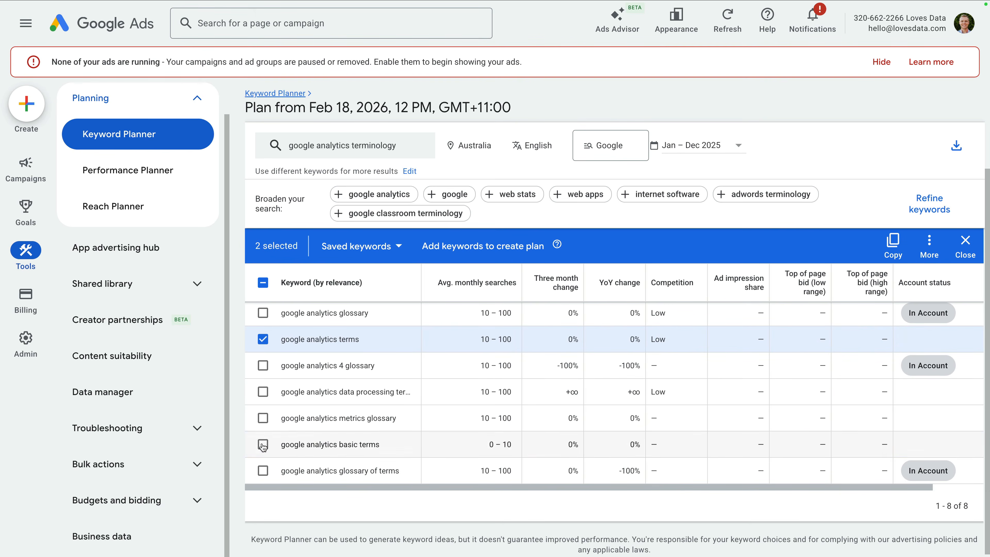
left_click(263, 471)
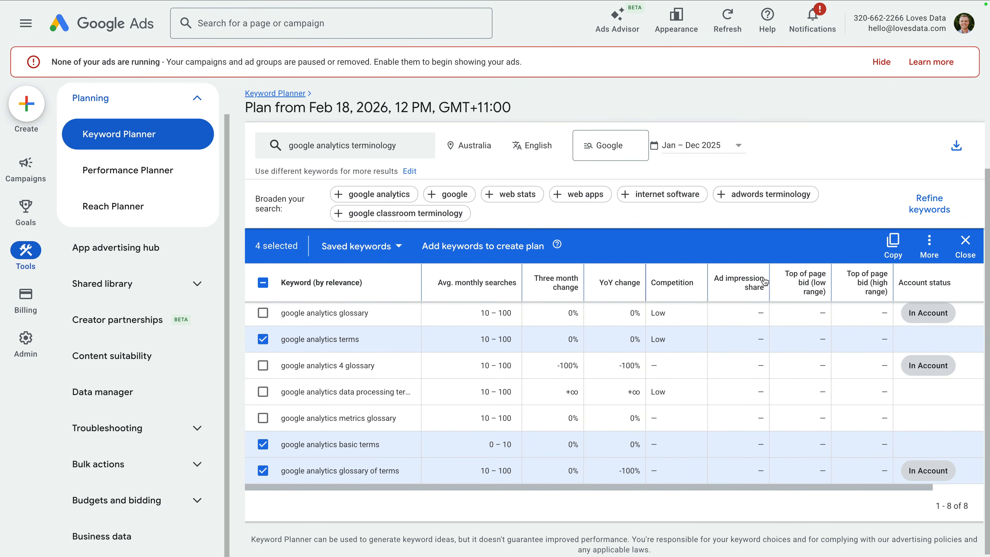
Step: Check the additional actions available for the selected keywords, then copy the keywords
left_click(928, 246)
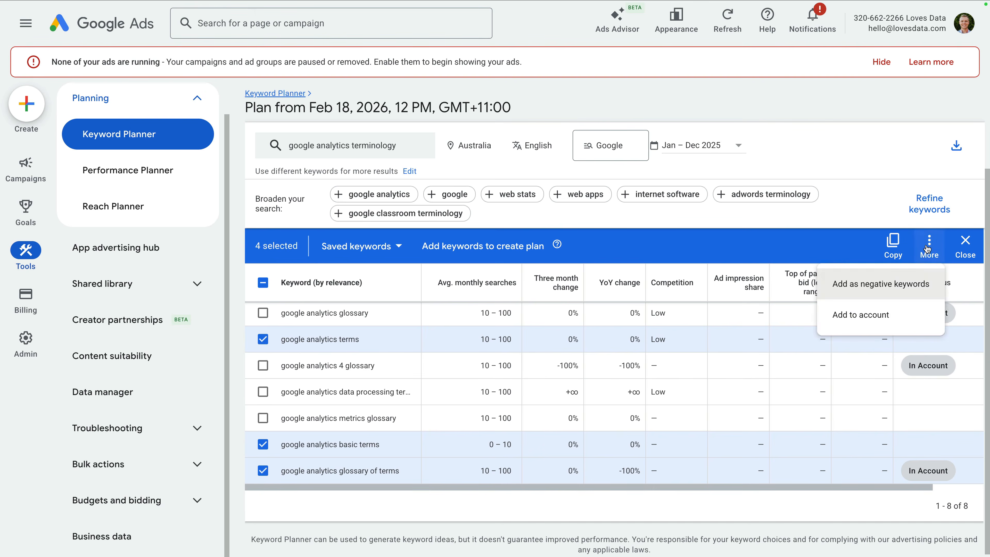
left_click(928, 249)
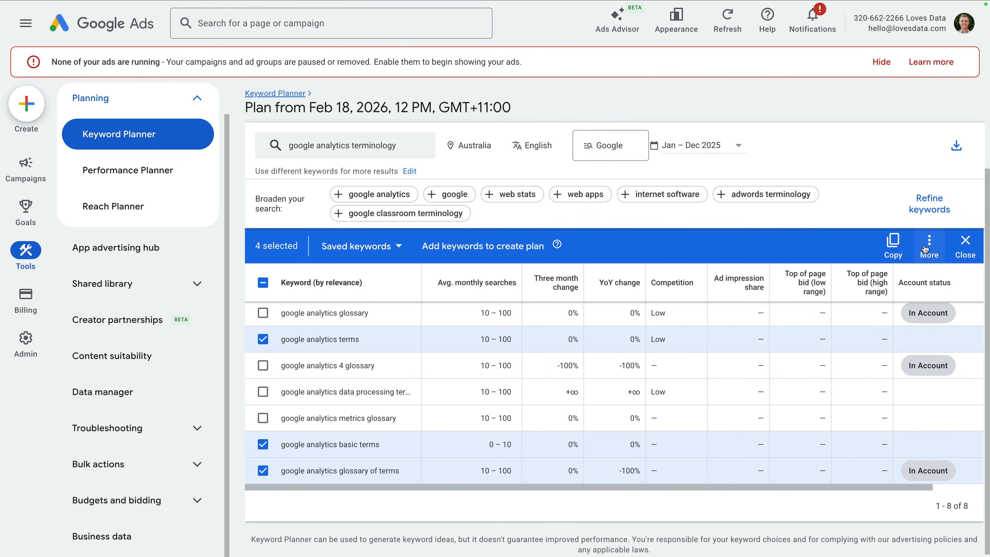
left_click(887, 252)
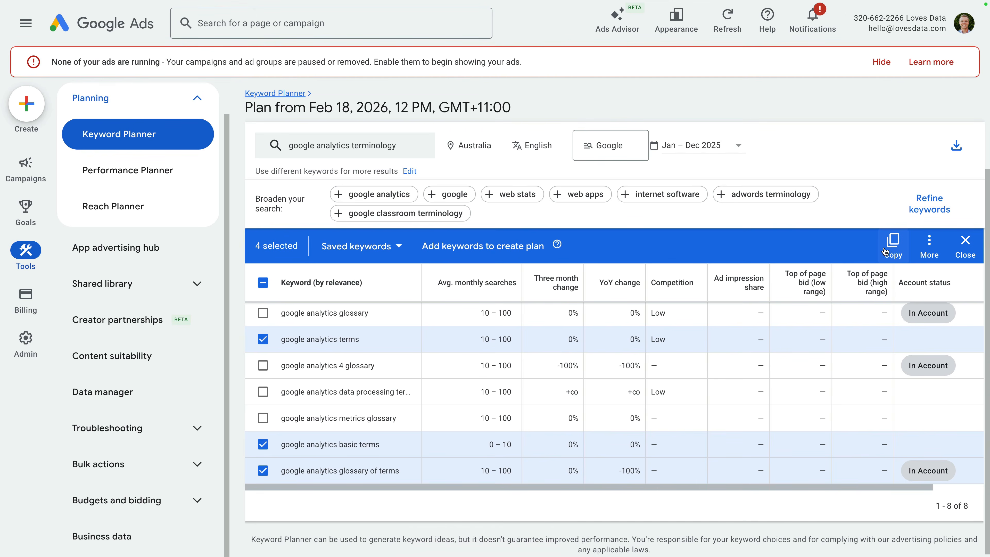
Step: Go back to the ad groups of the Search | GA Glossary campaign and start creating a new ad group
left_click(163, 222)
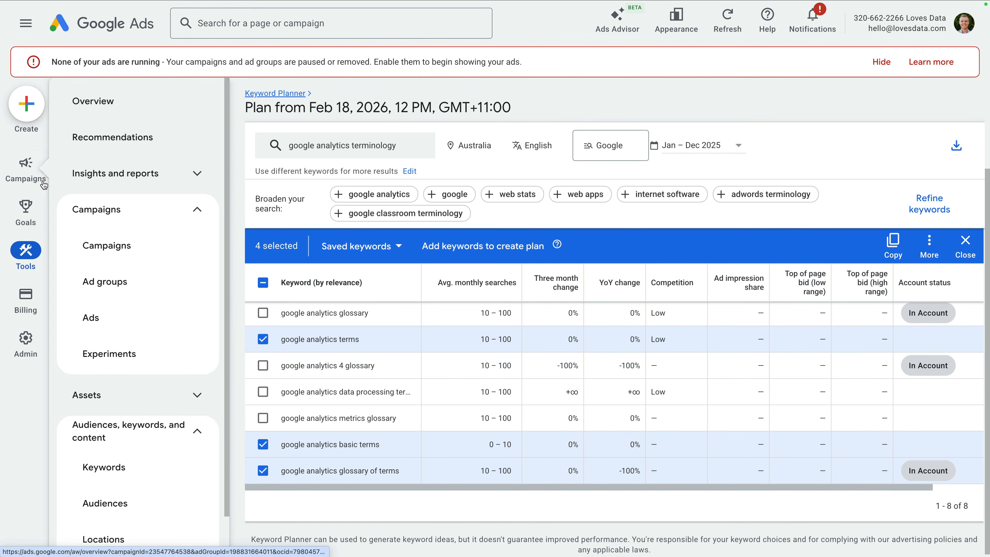
left_click(32, 175)
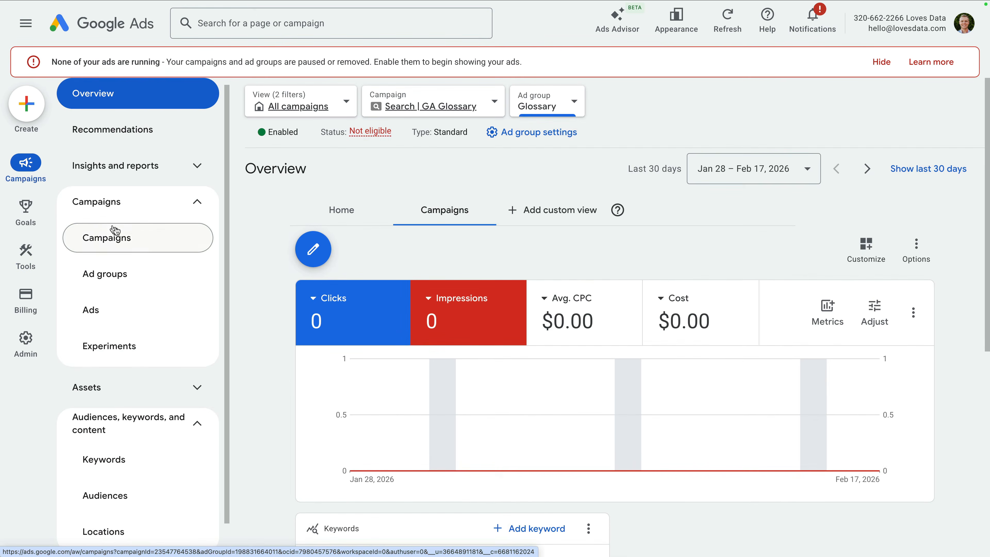
left_click(146, 274)
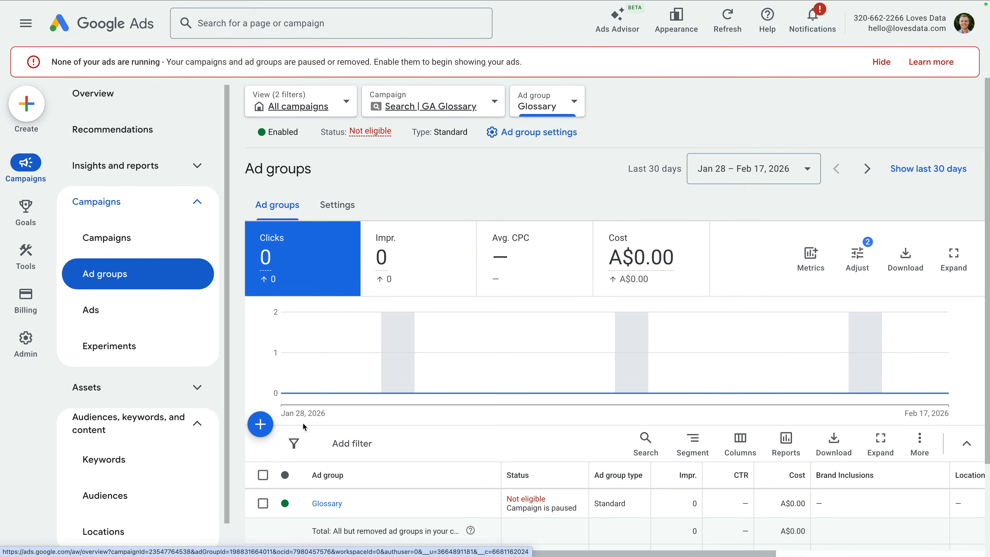
left_click(260, 424)
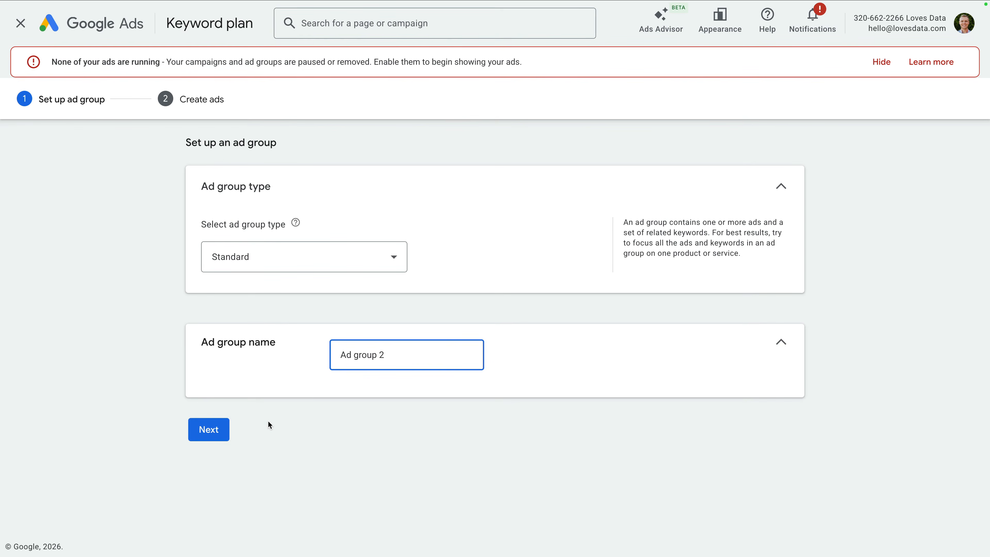
Step: Name the new Standard ad group Terminology and continue to ad creation
triple_click(385, 356)
type("Terminology")
left_click(378, 375)
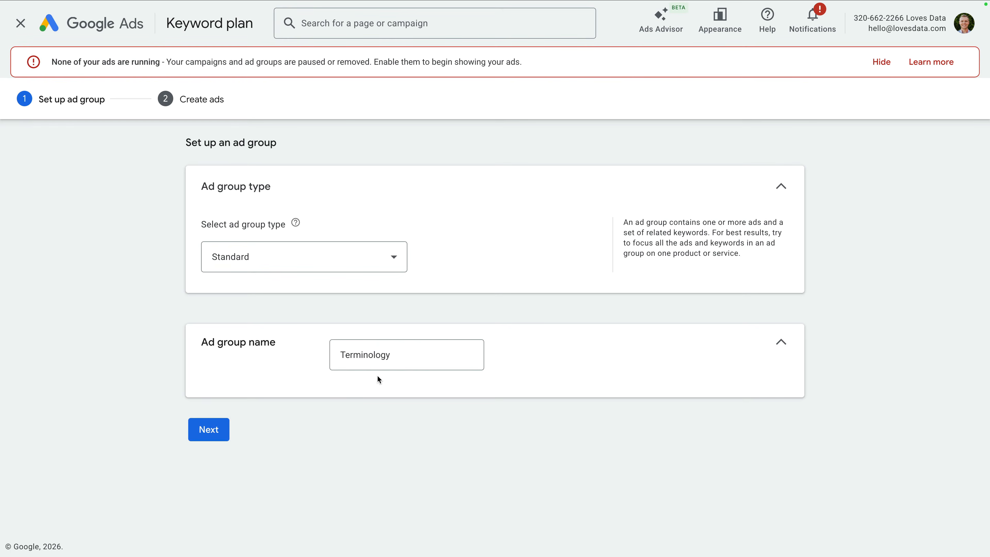
left_click(212, 431)
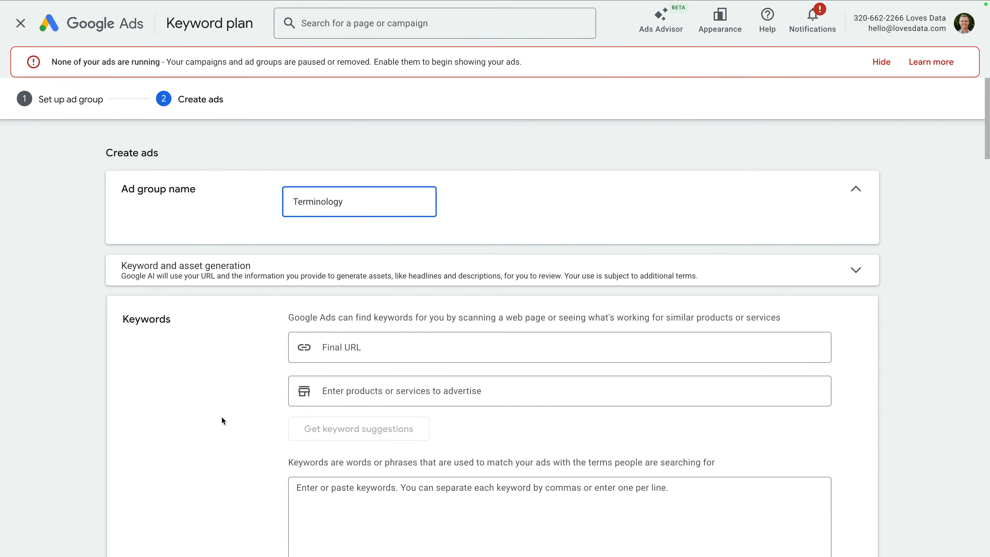
Step: Paste the copied Keyword Planner keywords into the Terminology ad group's keyword list
scroll(222, 419, "down", 5)
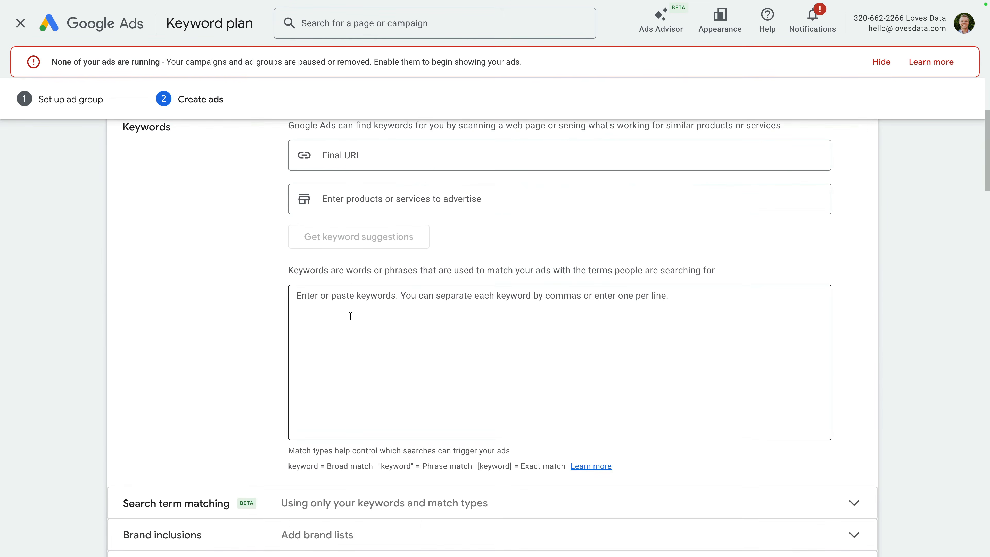
left_click(355, 310)
key("ctrl+v")
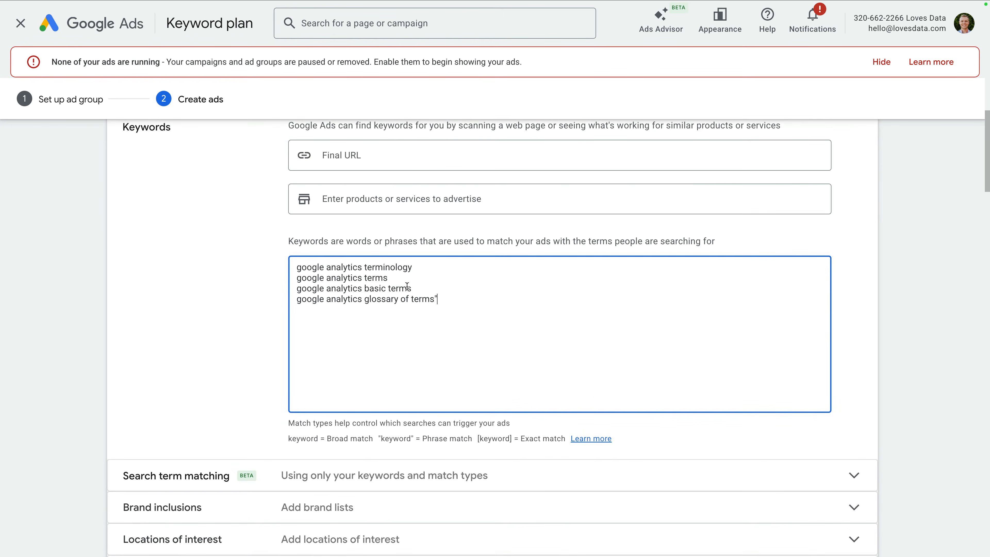
Step: Enclose each of the four pasted keywords in double quotation marks to make them phrase match
left_click(419, 287)
left_click(400, 279)
type("\"\"")
left_click(296, 269)
type("\"")
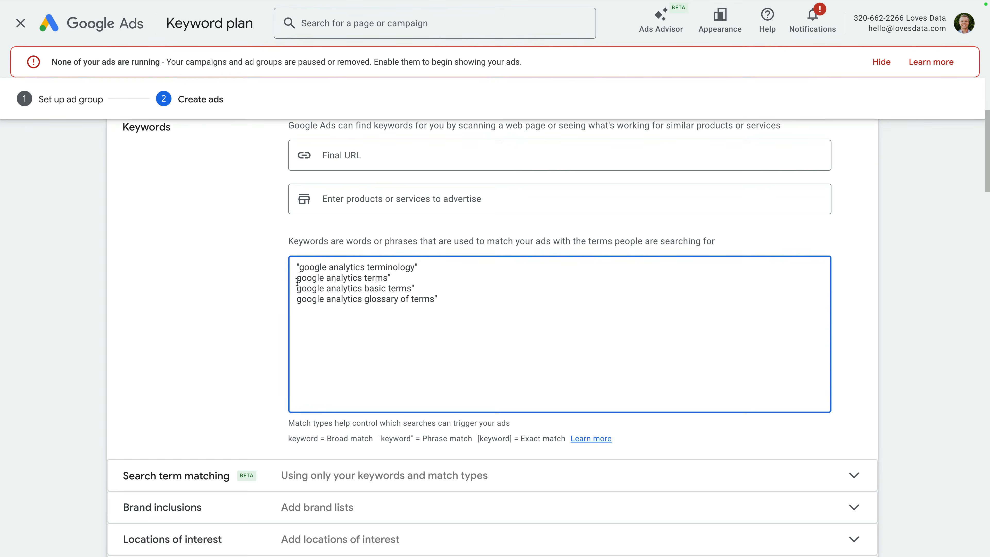
left_click(297, 279)
type("\"")
left_click(297, 289)
type("\"")
left_click(297, 300)
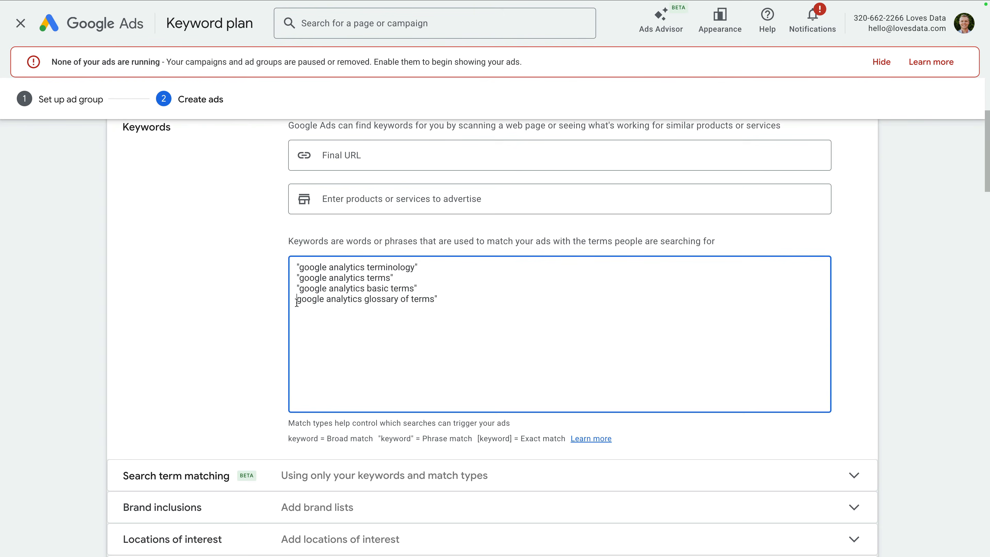
type("\"")
Step: Change the ad's first headline, Your Google Analytics Guide, to "Google Analytics Terminology"
scroll(297, 302, "down", 5)
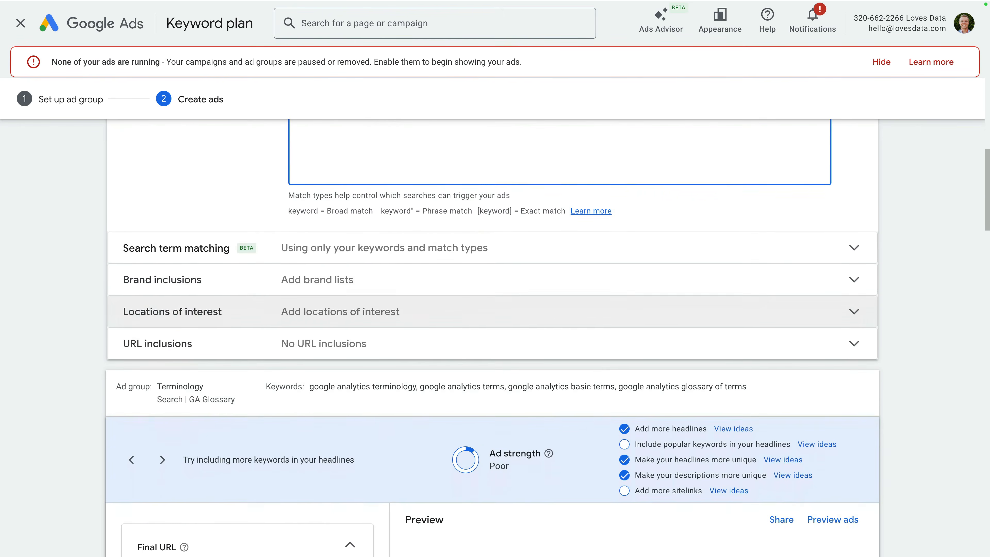
scroll(495, 338, "down", 8)
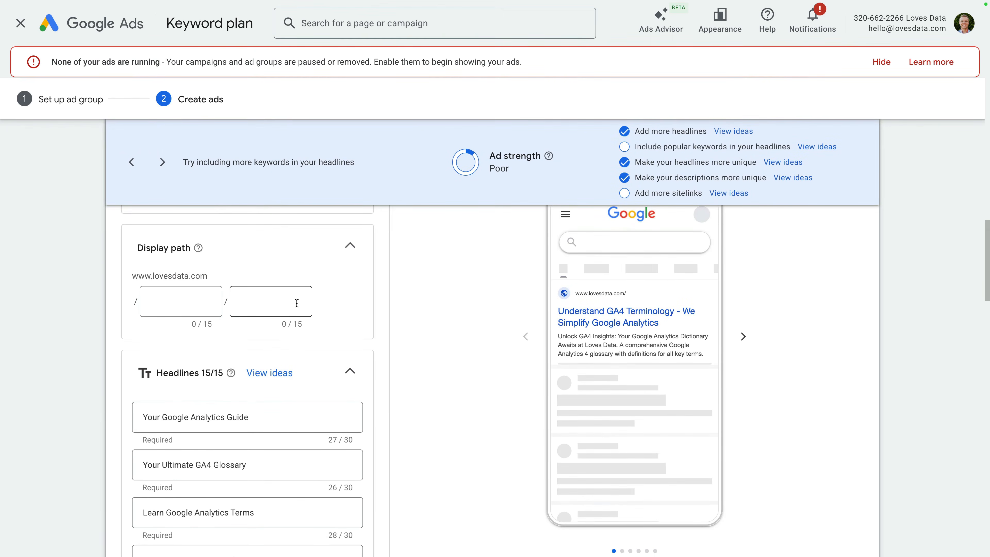
scroll(289, 353, "down", 1)
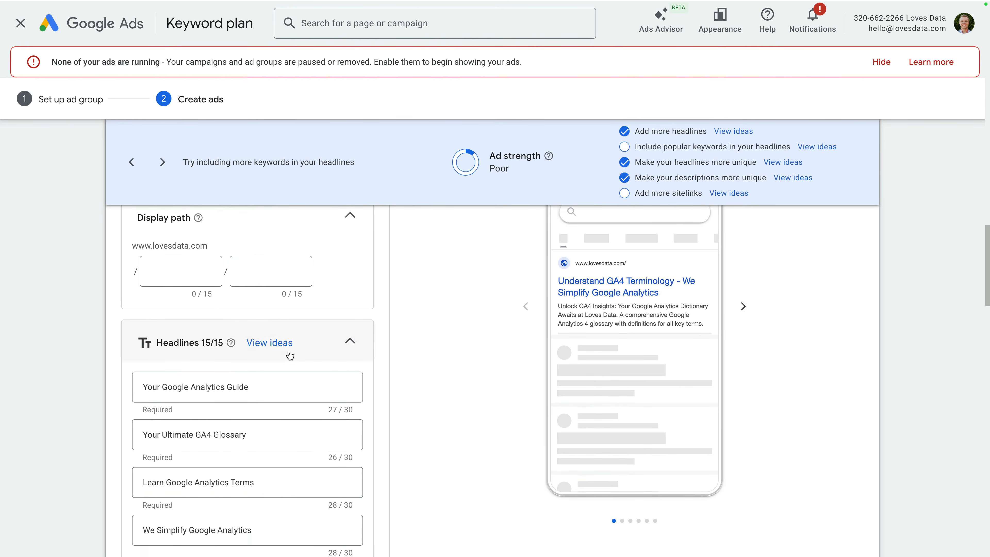
scroll(289, 355, "down", 1)
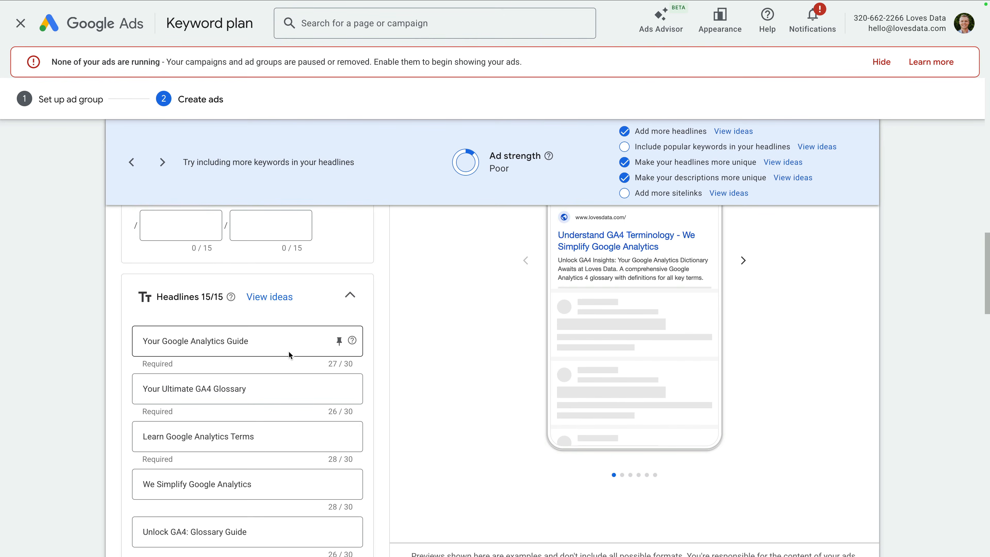
left_click_drag(162, 339, 130, 340)
key("BackSpace")
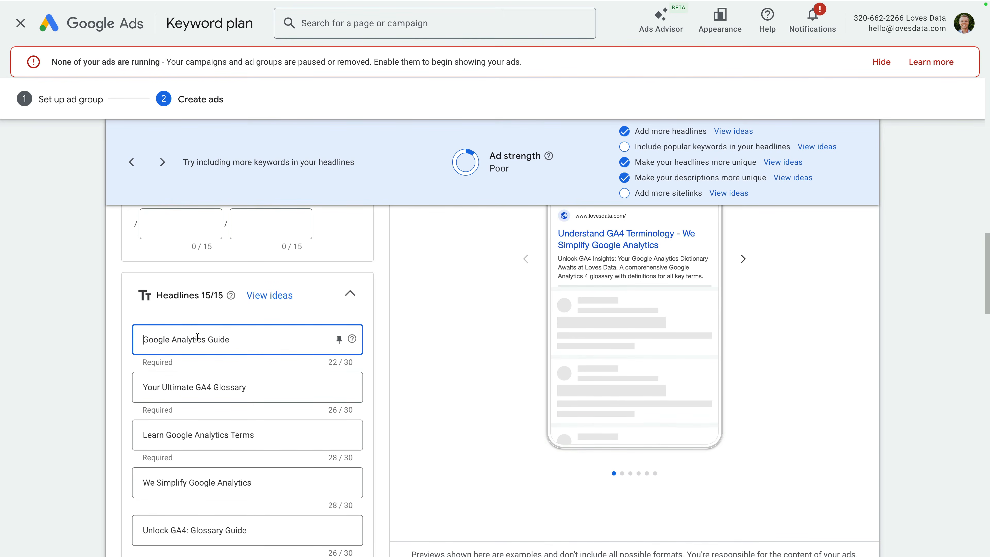
left_click_drag(207, 339, 241, 339)
type("Terminology")
Step: Change the headline Google Analytics Concepts to "Google Analytics Terms"
scroll(274, 378, "down", 3)
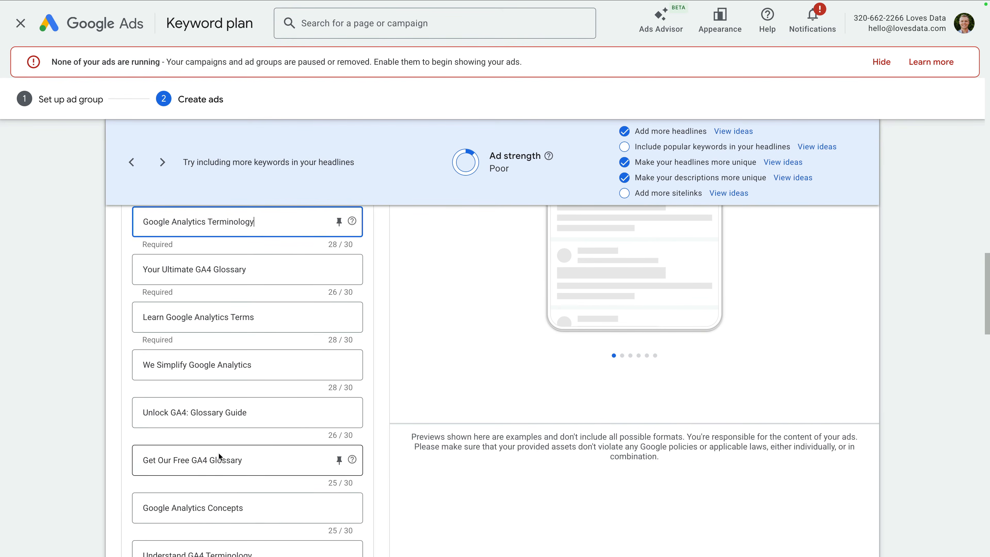
scroll(218, 452, "down", 1)
left_click(209, 460)
left_click_drag(209, 460, 255, 460)
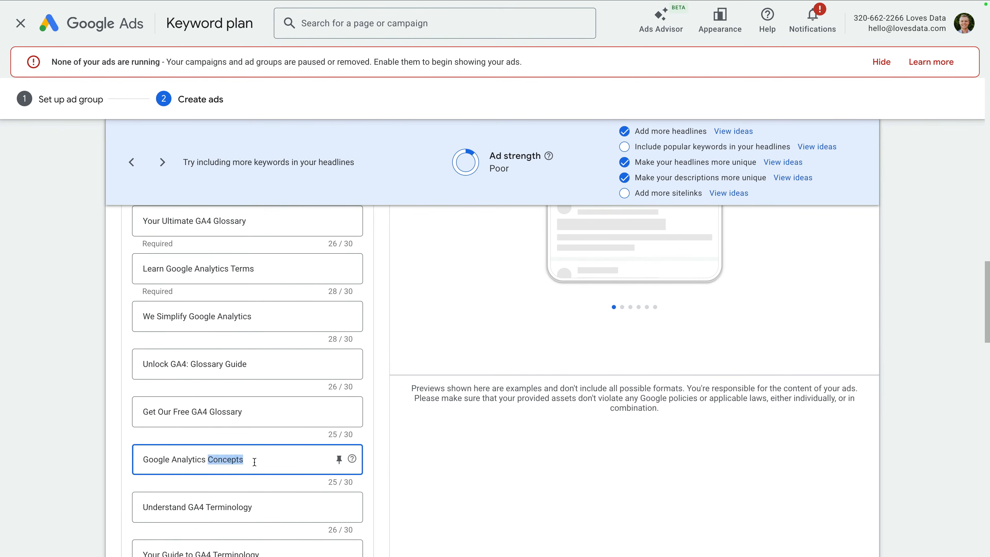
type("Terms")
left_click(280, 484)
scroll(279, 481, "down", 5)
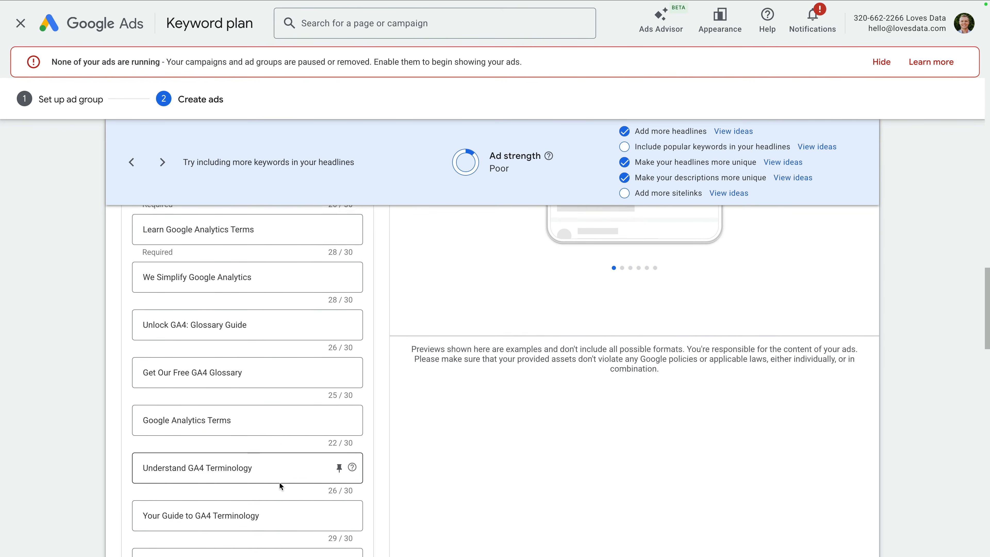
Step: Insert the word "terminology" before "reference" in the ad's fourth description, which offers the GA4 Glossary PDF download
scroll(278, 481, "down", 7)
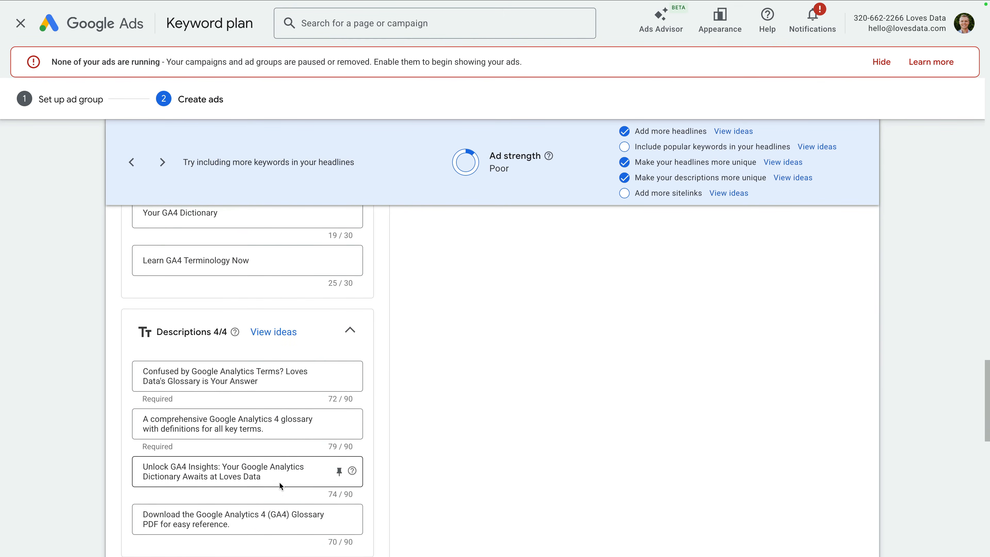
scroll(279, 484, "down", 1)
scroll(280, 486, "down", 1)
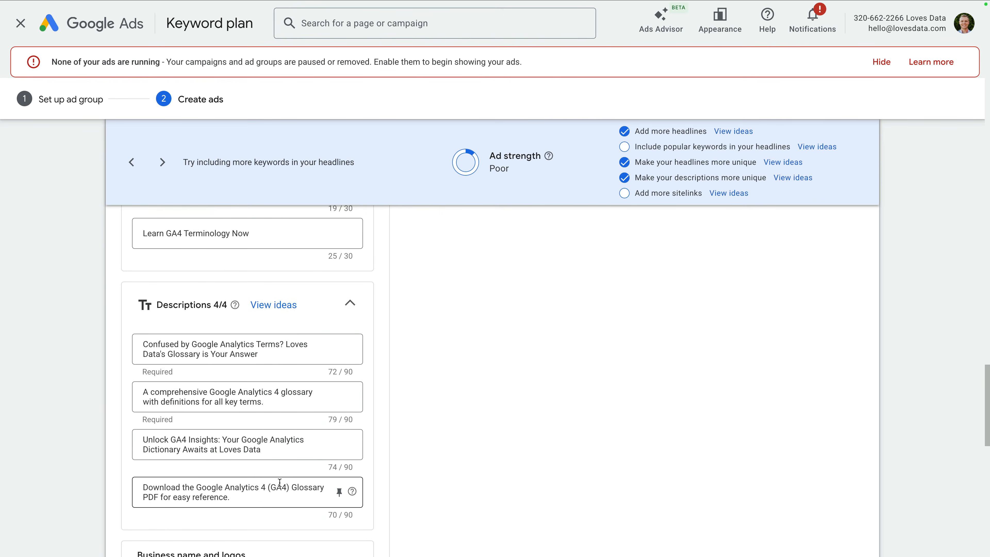
left_click(192, 496)
type("termin")
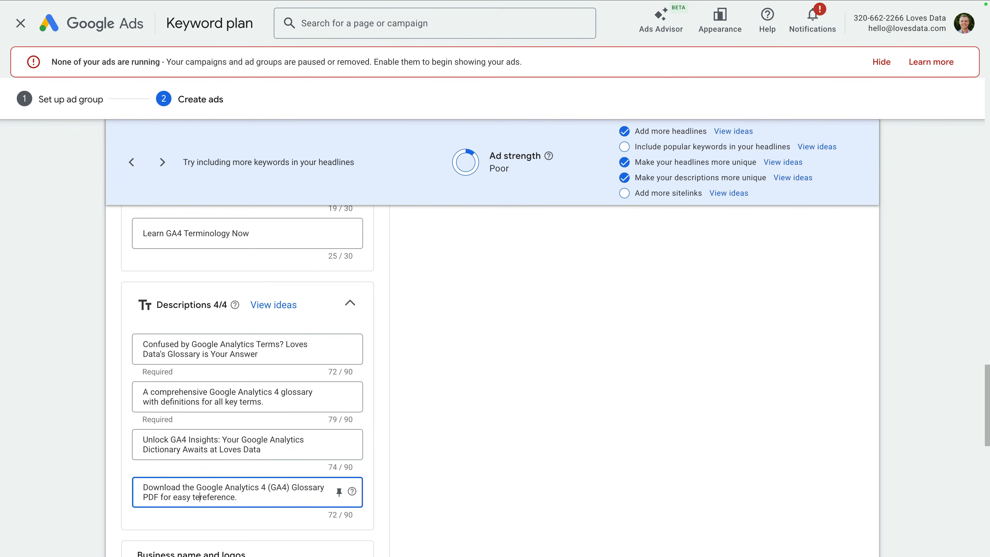
type("ology r")
left_click(256, 517)
Step: Save the new Terminology ad group with its edited ad and continue
scroll(256, 517, "down", 3)
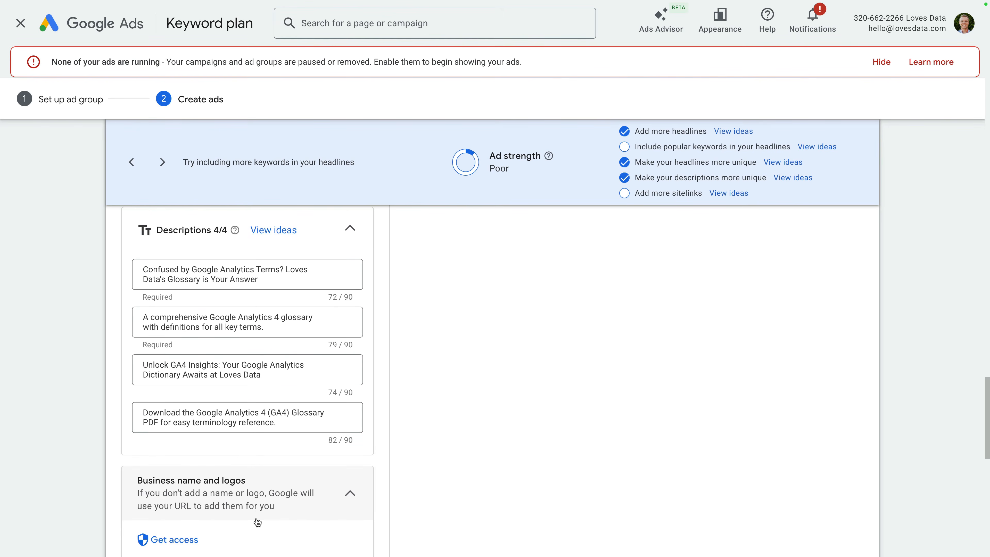
scroll(257, 522, "down", 15)
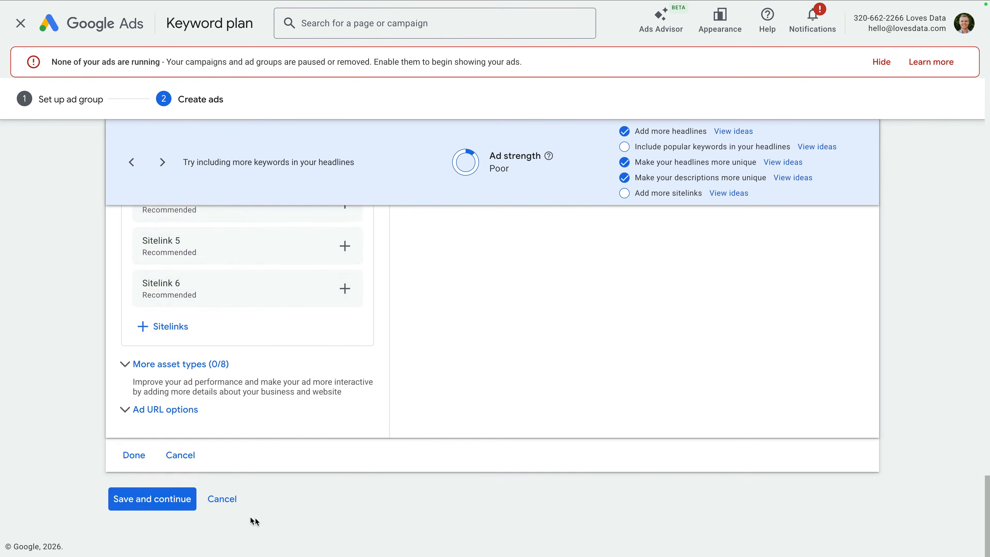
left_click(171, 503)
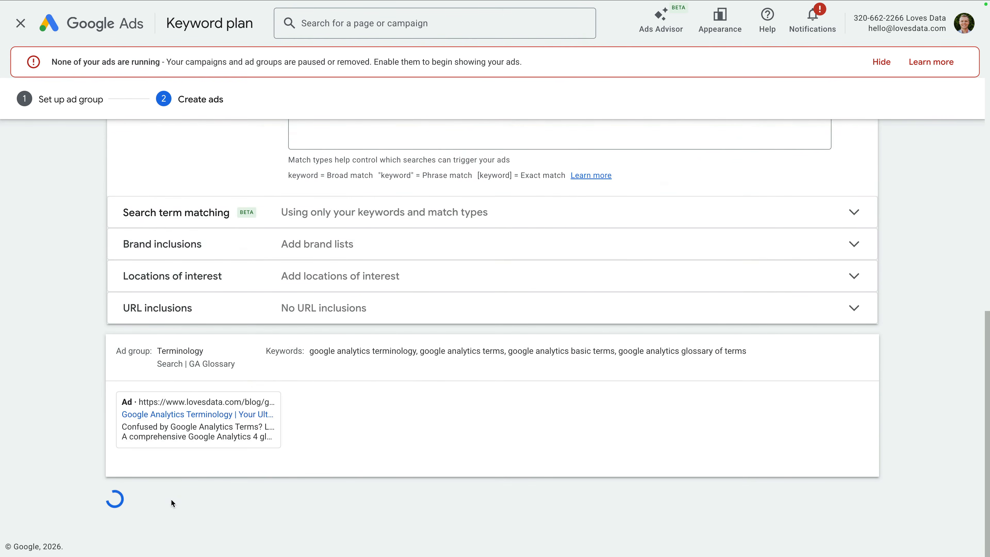